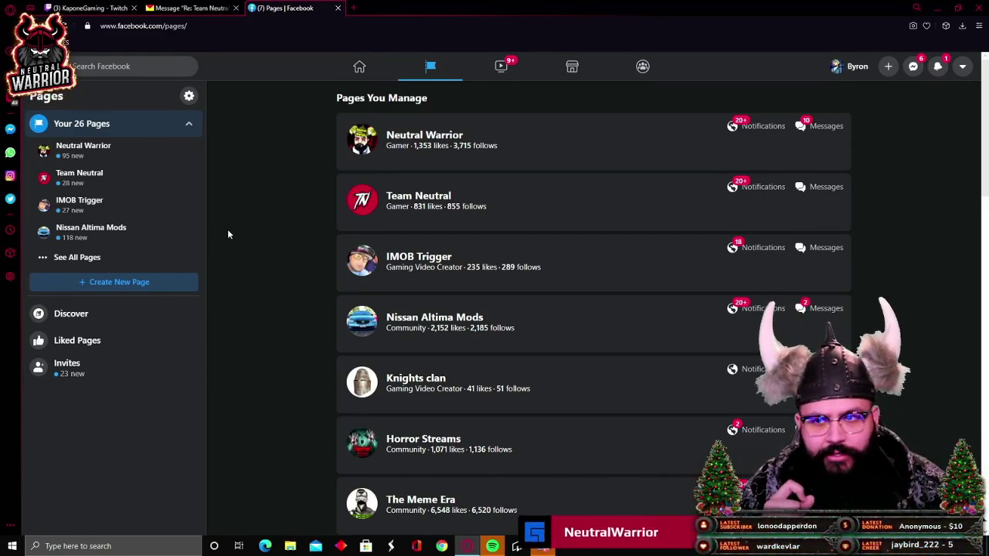
Load facebook.com and go to the list of managed Pages, looking through the whole list.
left_click(170, 30)
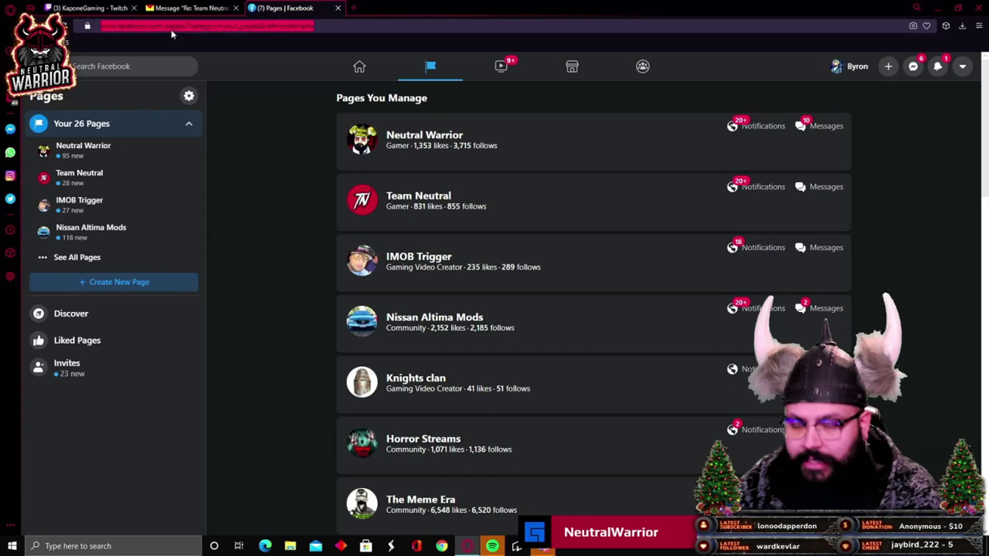
type("facebo")
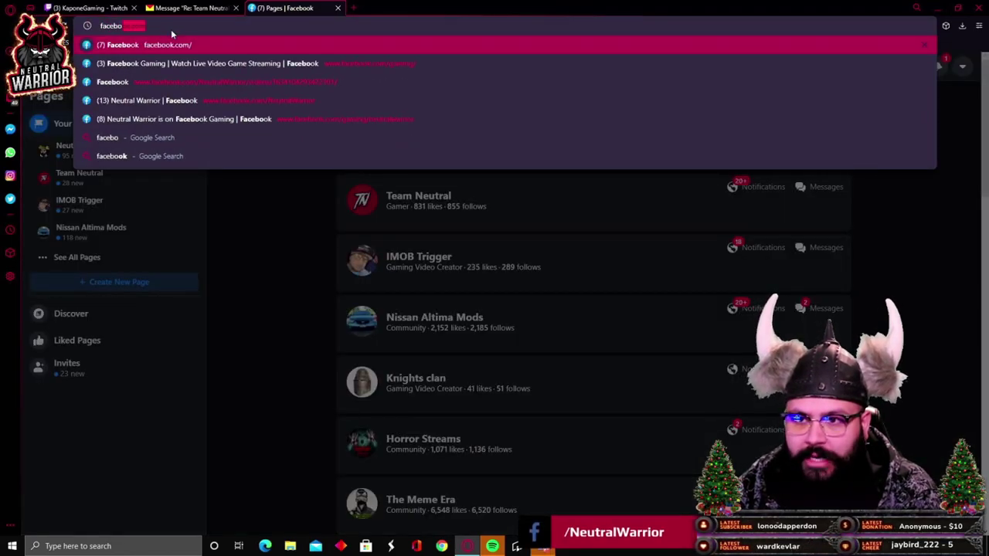
type("ok.")
key("Return")
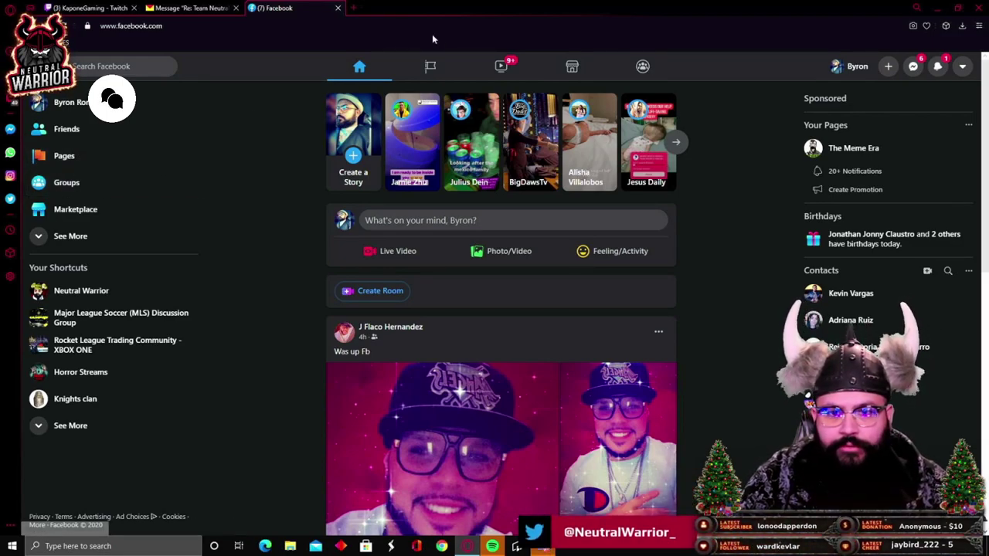
left_click(431, 67)
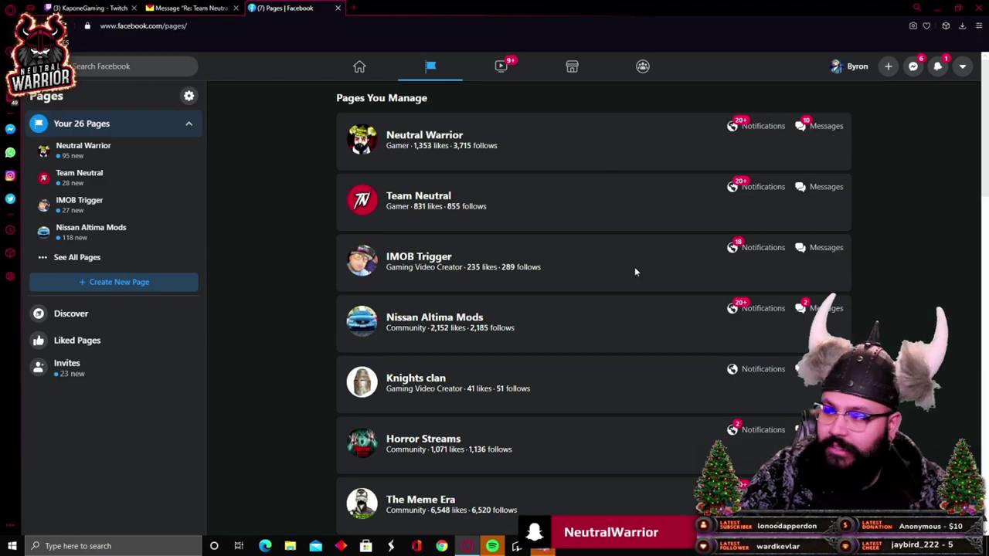
scroll(741, 193, "down", 3)
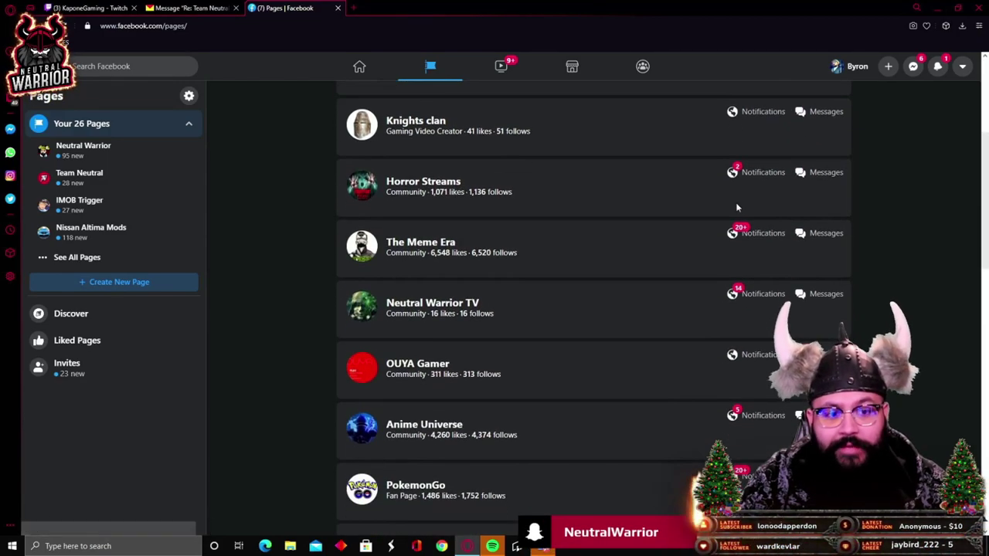
scroll(737, 207, "down", 2)
scroll(740, 301, "down", 10)
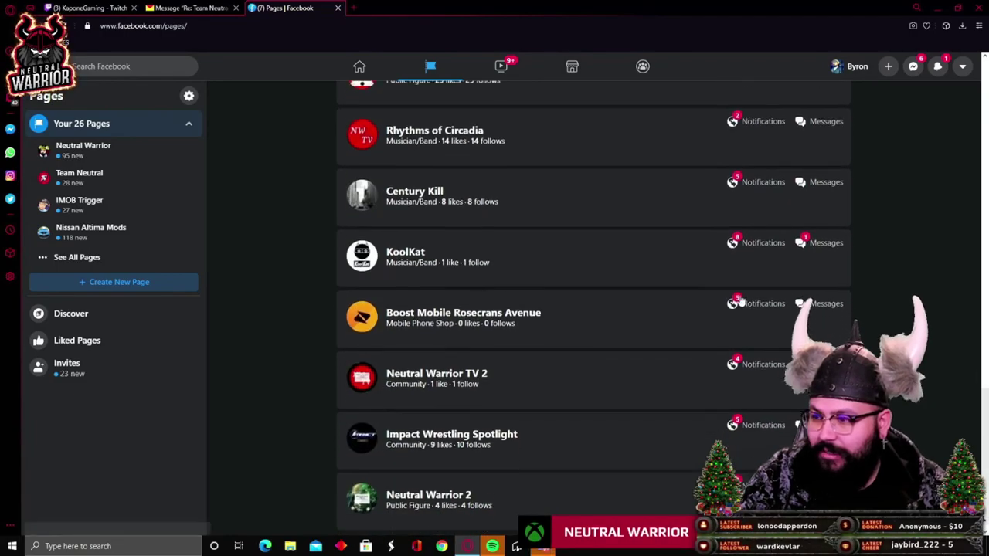
scroll(712, 344, "up", 15)
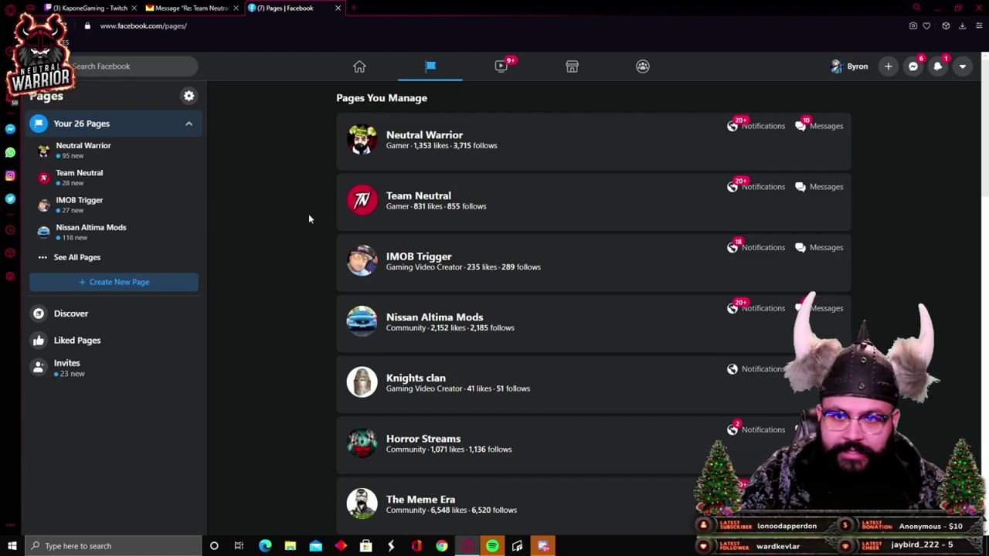
Open fb.gg in a new browser tab, look over the Facebook Gaming page, and close that tab.
left_click(354, 8)
type("fb.gg")
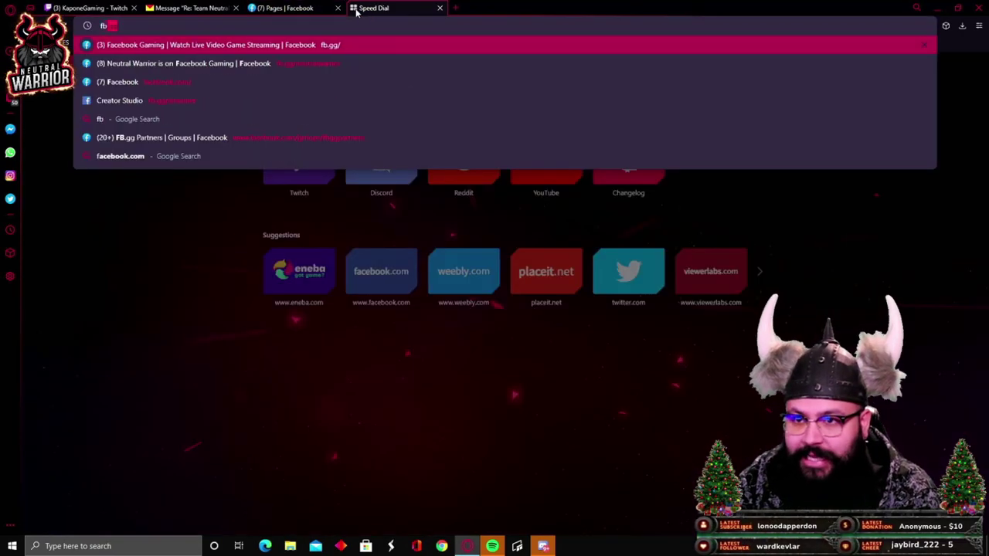
key("Return")
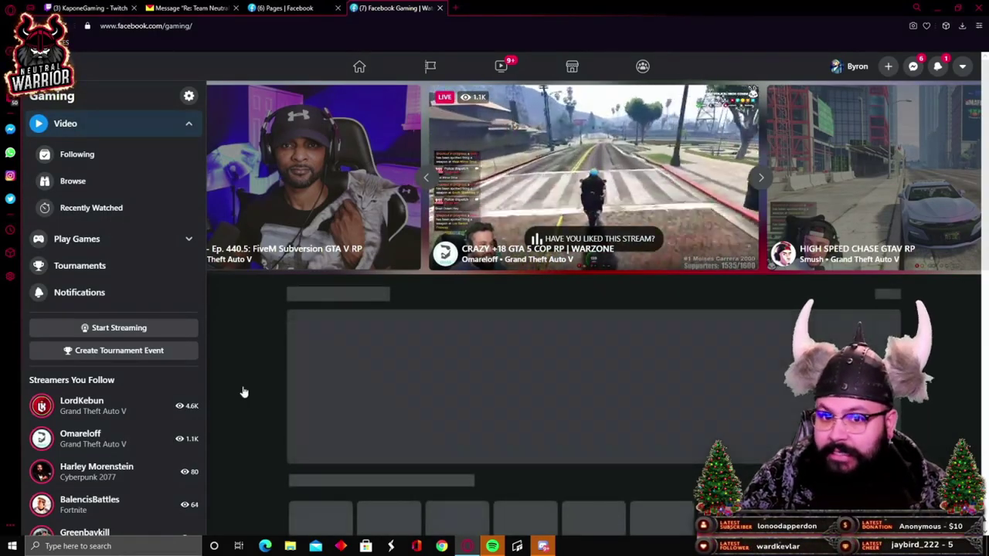
scroll(243, 392, "down", 2)
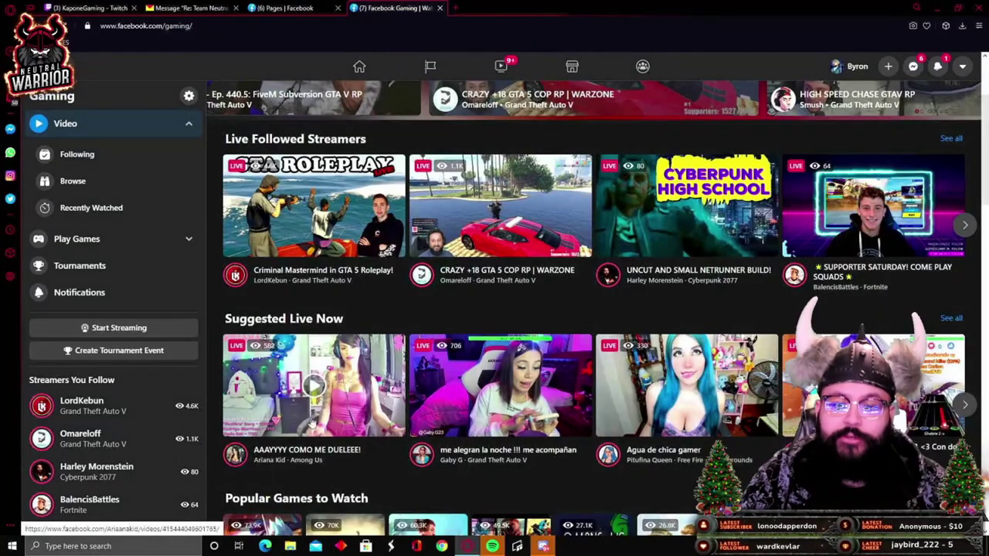
scroll(333, 421, "up", 2)
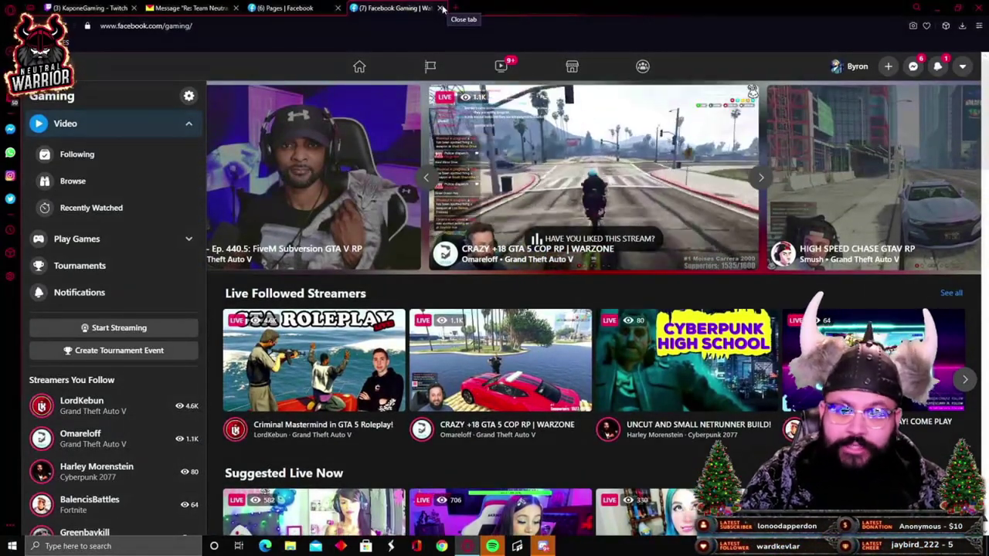
left_click(443, 8)
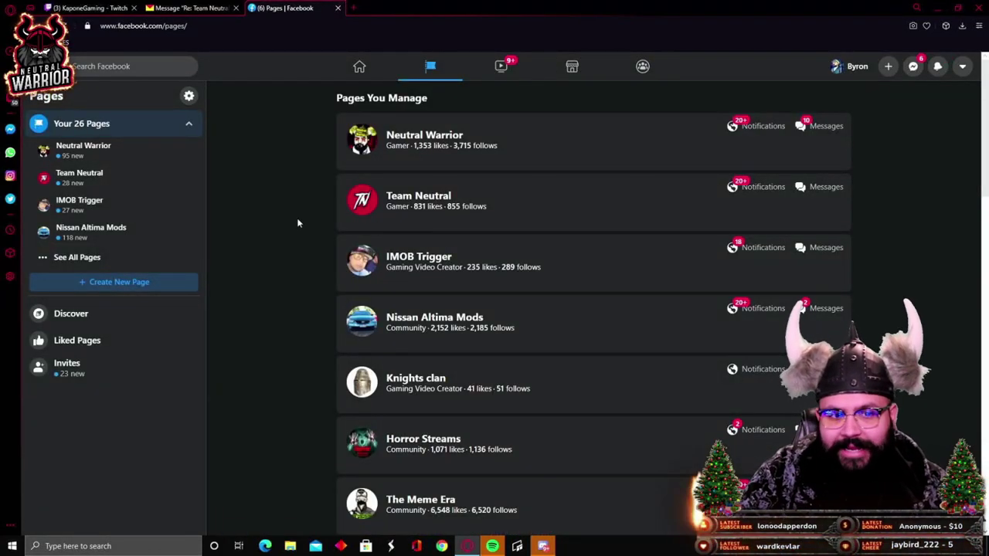
Start a new Facebook Page named "Test Page" with the category Gaming Video Creator.
left_click(86, 283)
left_click(100, 161)
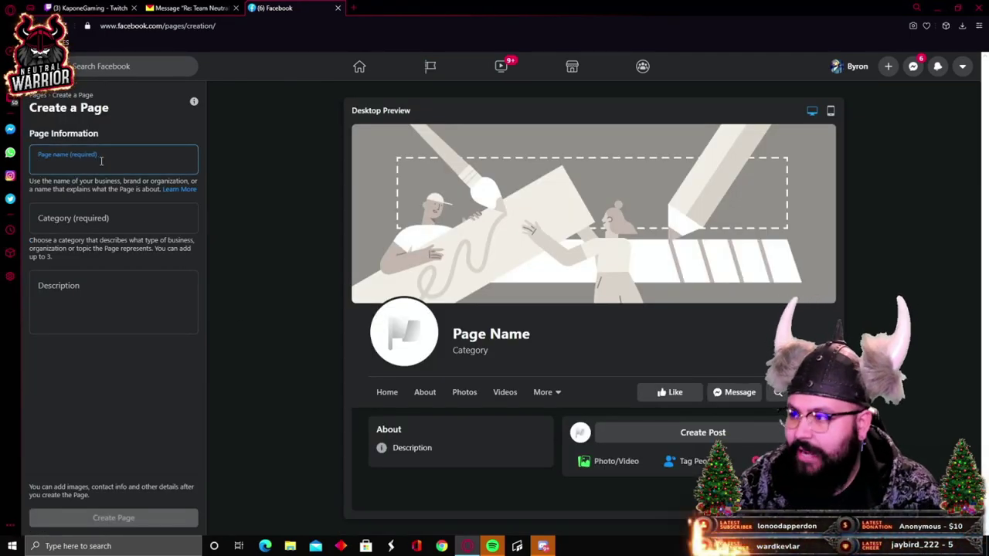
type("Test Page")
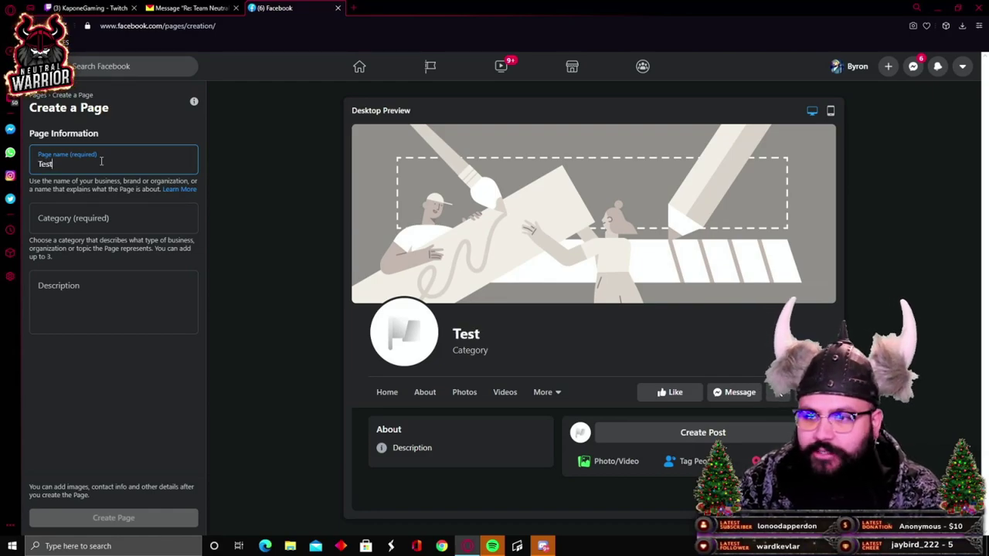
left_click(118, 215)
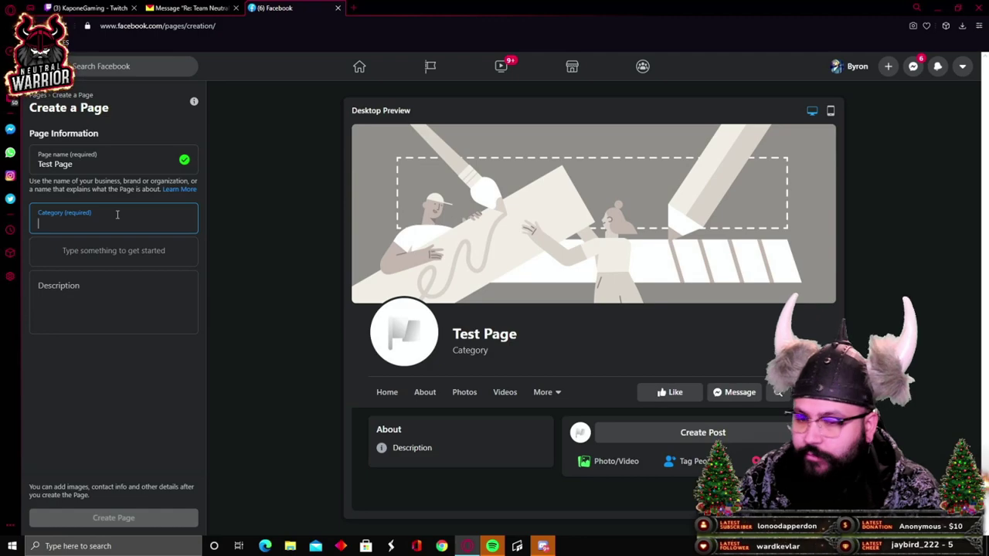
type("Gaming")
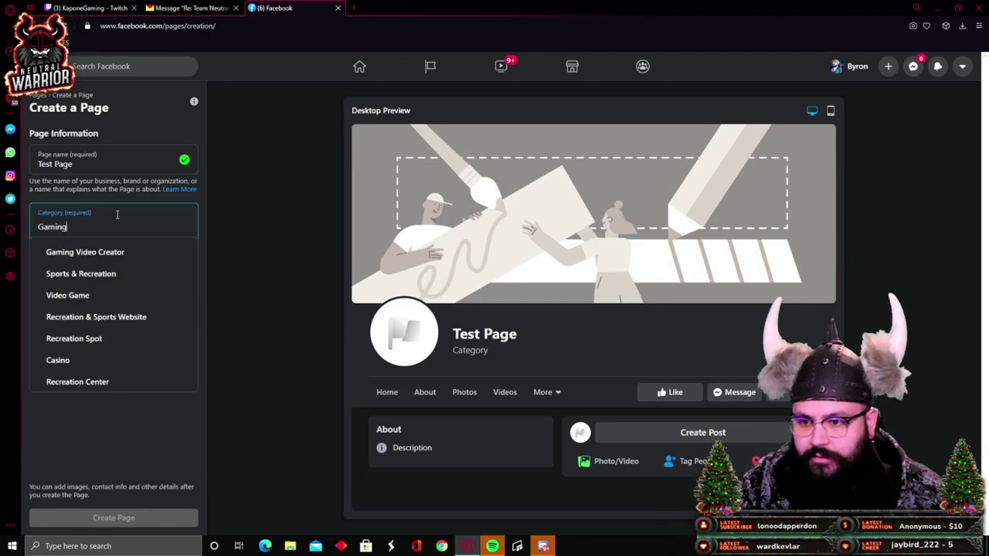
left_click(116, 254)
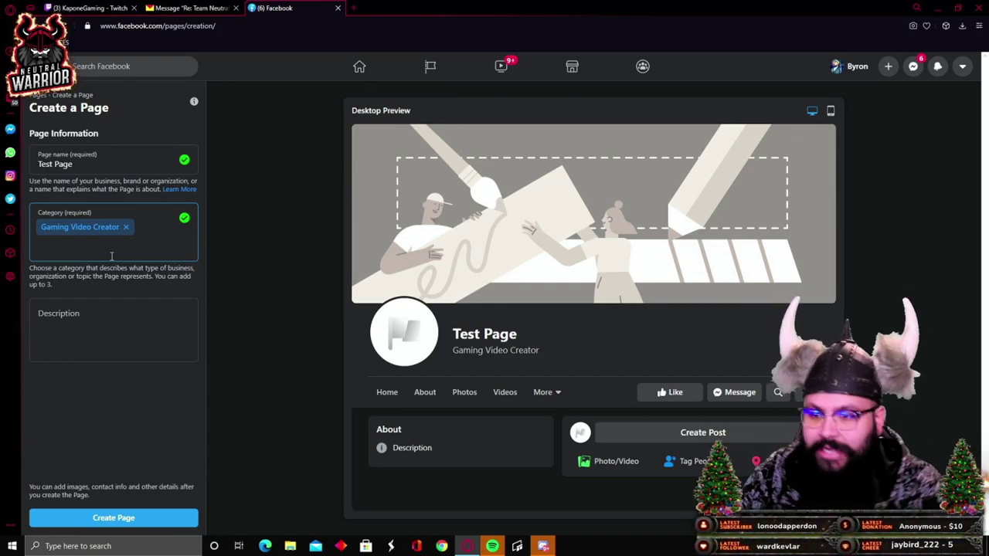
type("F")
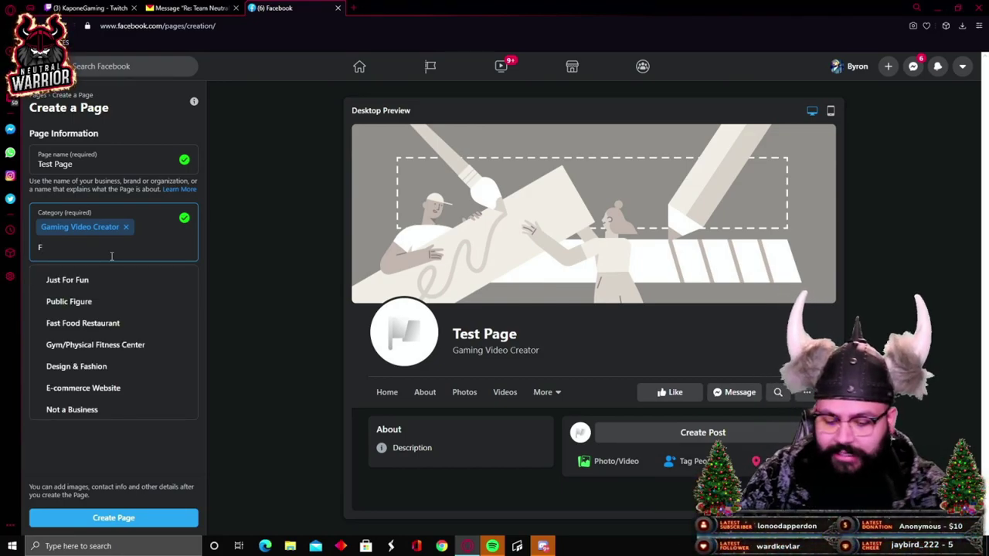
key("BackSpace")
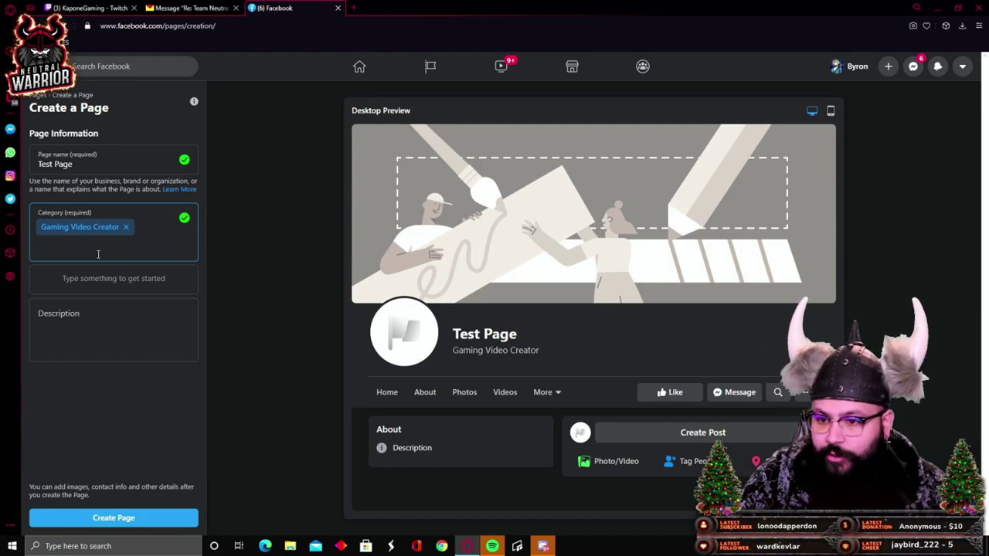
left_click(104, 276)
Add the description "Test page number one for youtube." and create the Page.
left_click(92, 327)
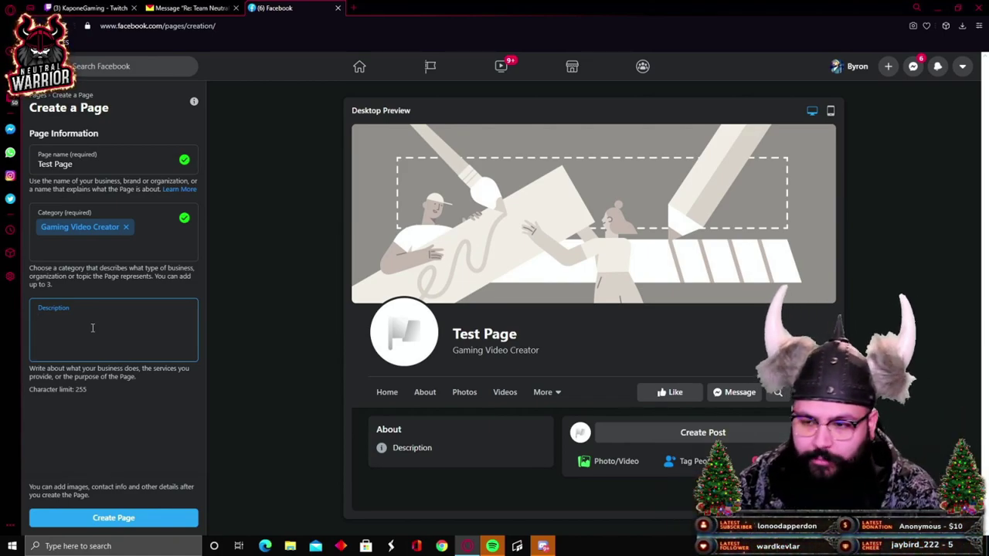
type("Test page ")
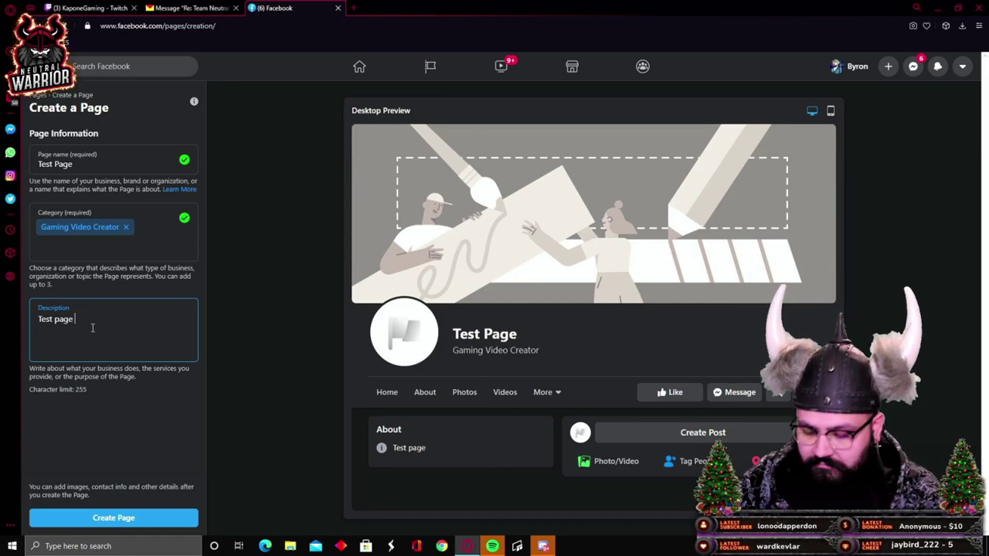
type("number one for yout")
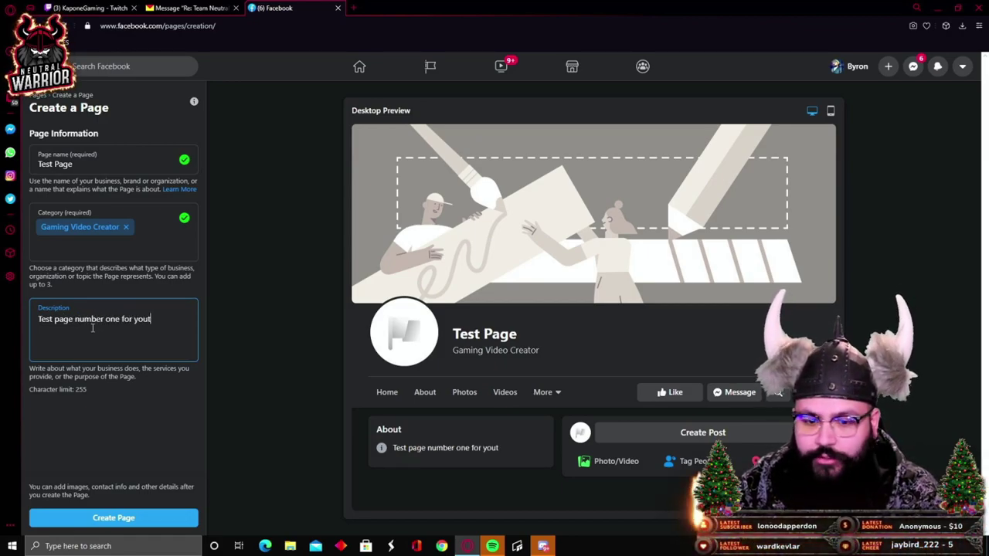
type("ube.")
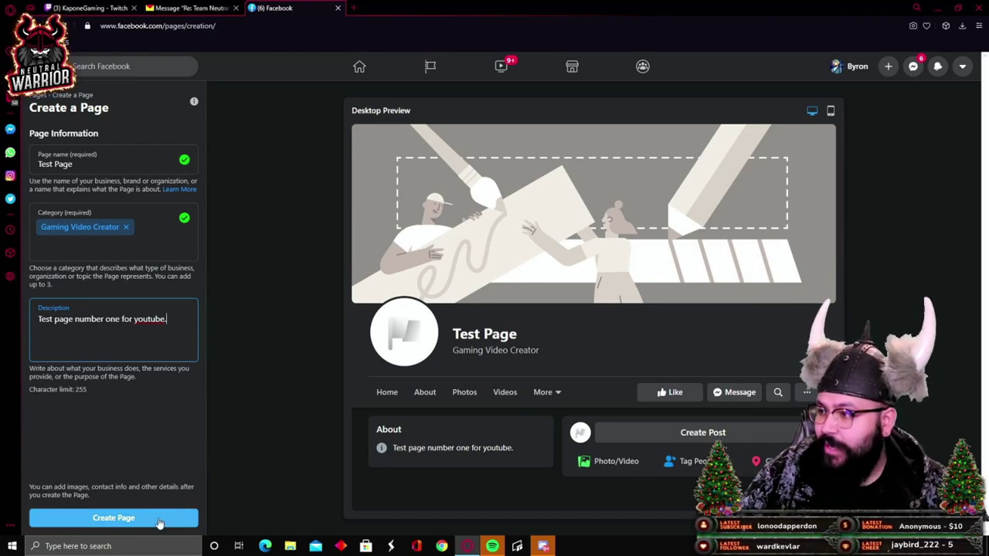
left_click(107, 519)
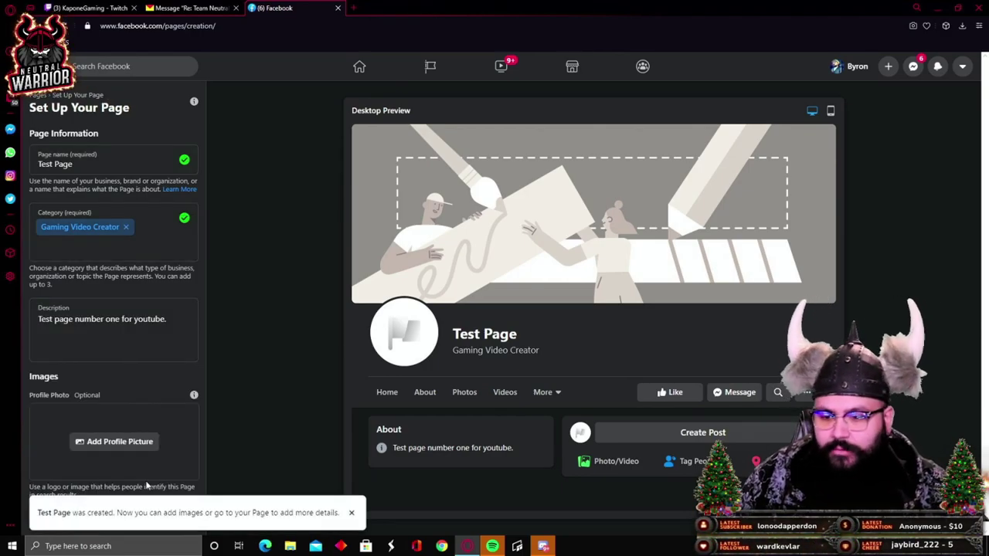
Use the downloaded red youtube-banner PNG as both profile picture and cover photo, and save the Page setup.
scroll(161, 475, "down", 1)
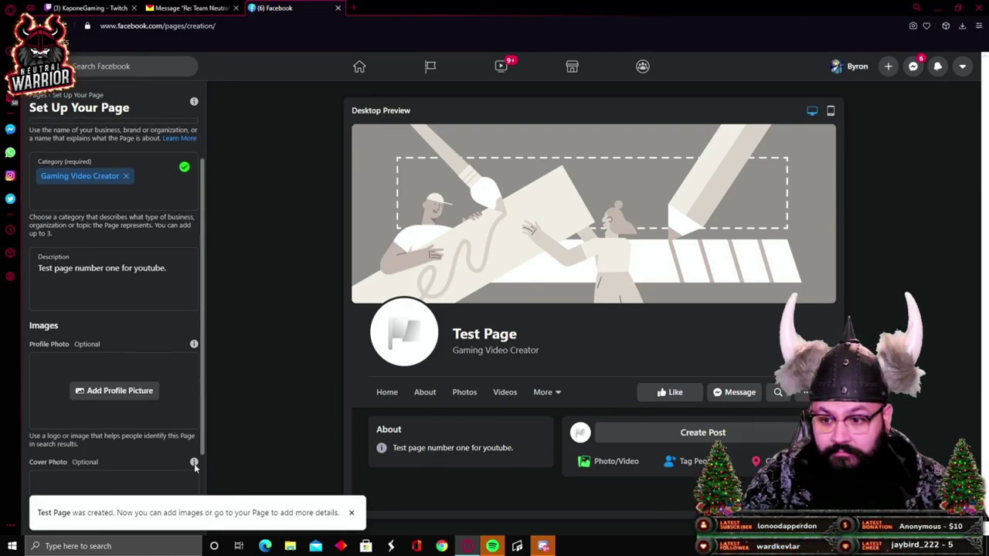
scroll(185, 462, "down", 1)
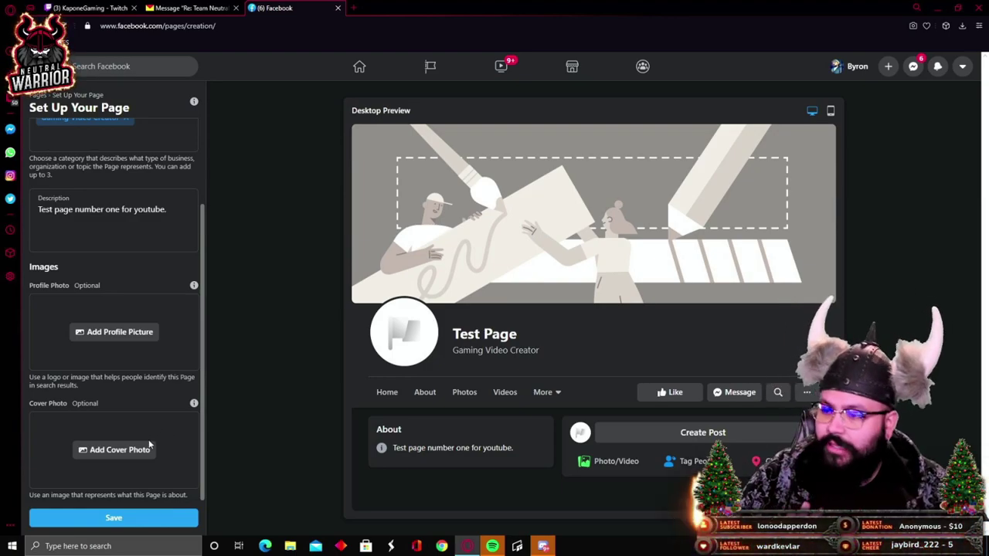
left_click(131, 332)
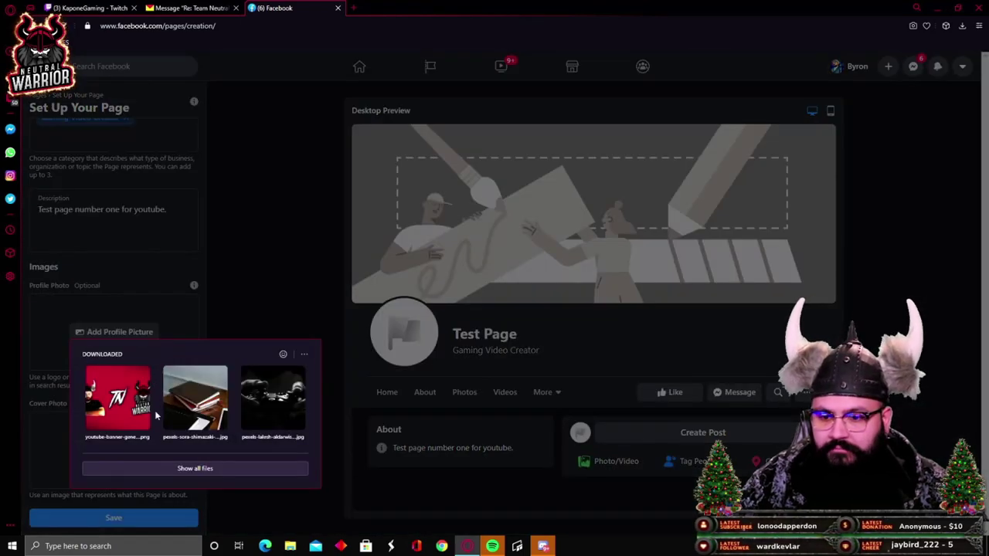
left_click(117, 398)
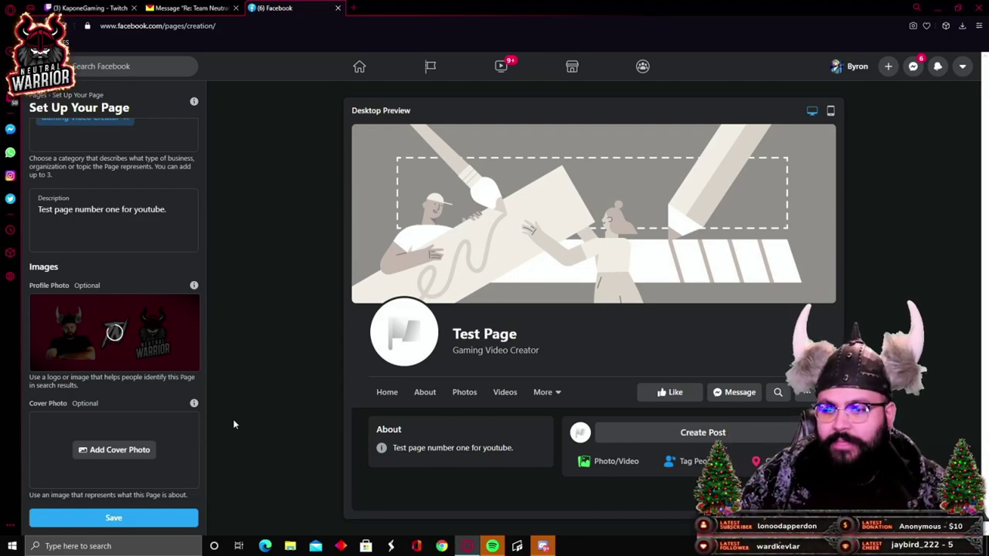
left_click(91, 451)
left_click(114, 352)
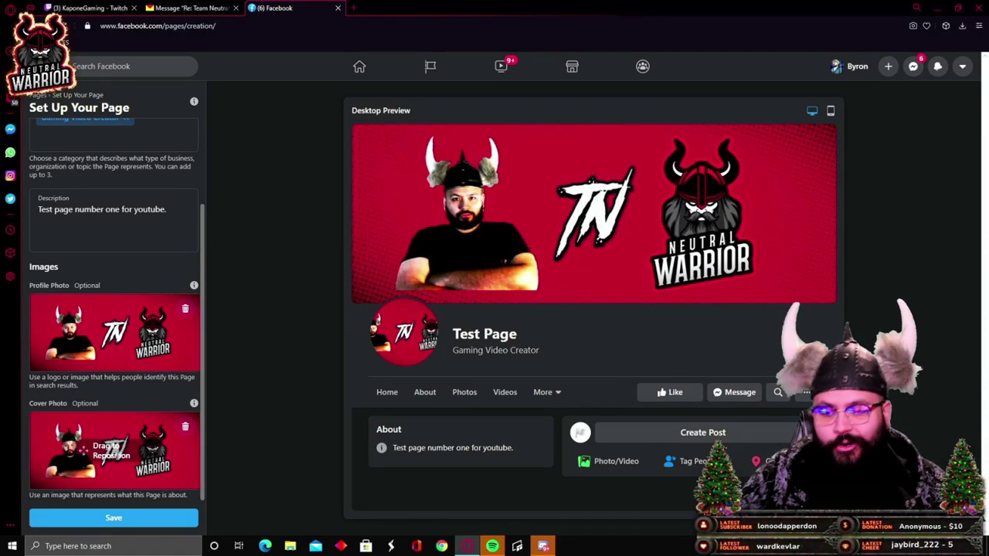
left_click(118, 518)
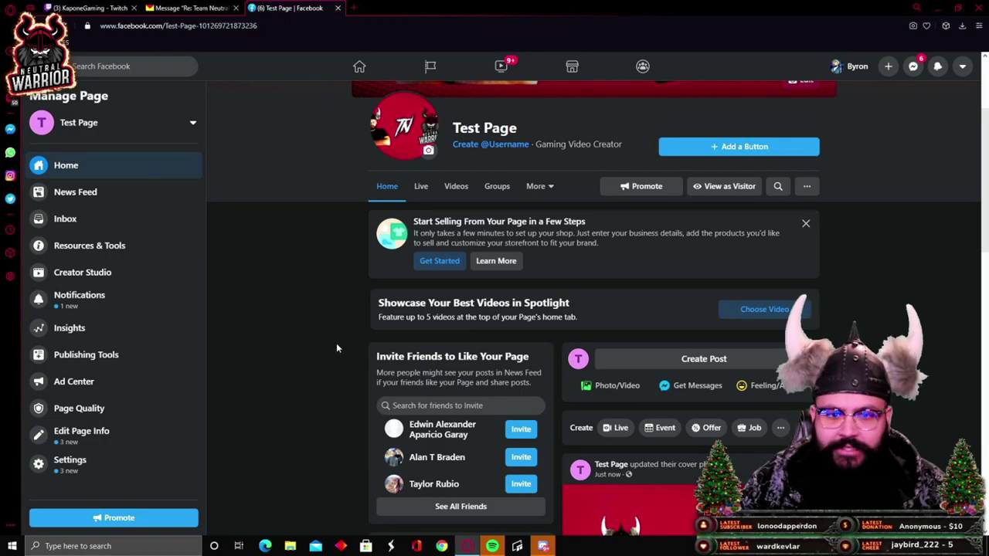
Try to create the Page username "teamneutraltesting" and close the username dialog.
scroll(336, 341, "down", 1)
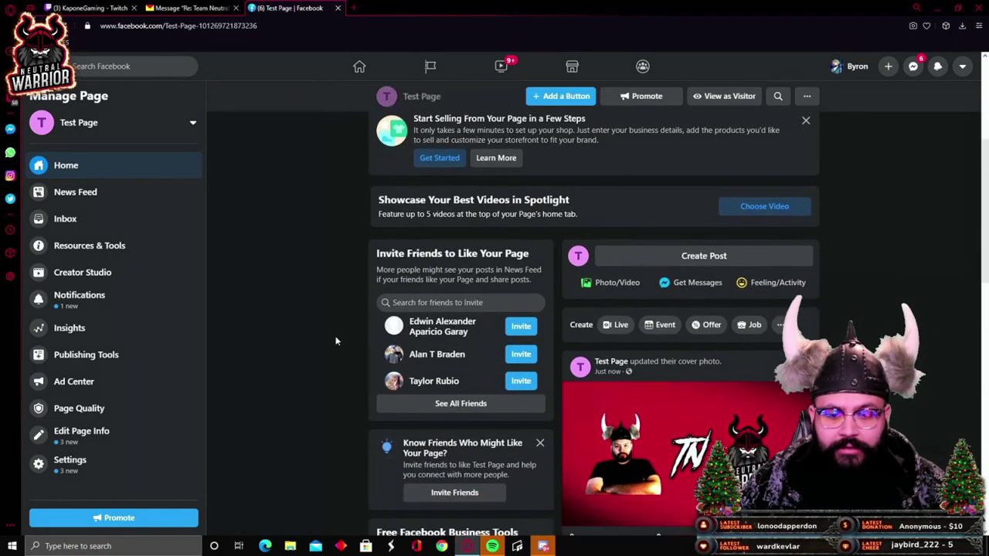
scroll(336, 340, "up", 3)
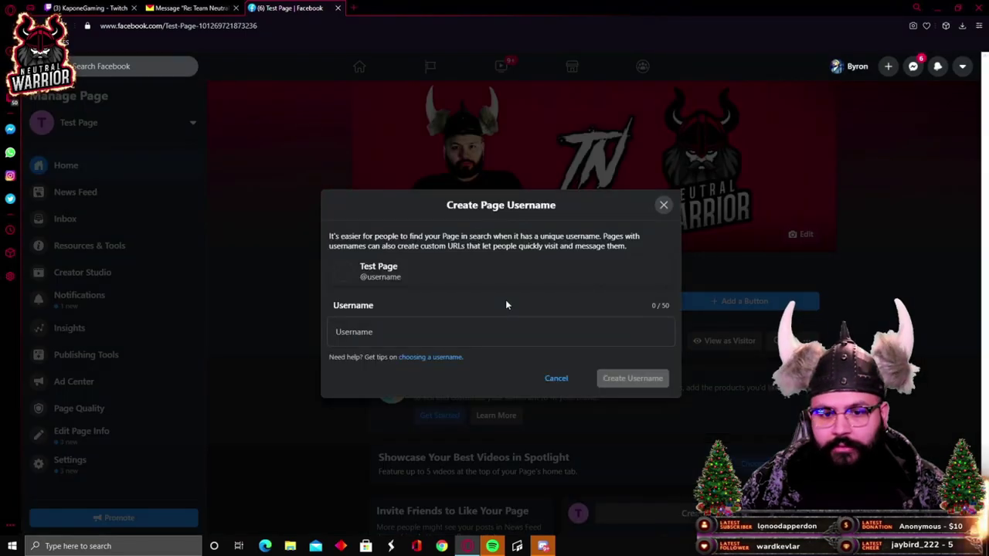
left_click(505, 299)
left_click(427, 338)
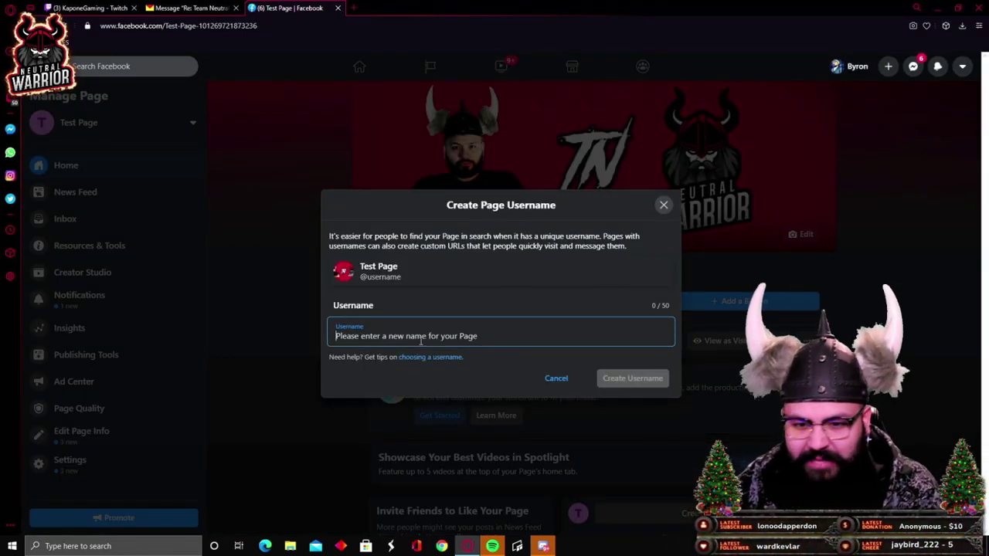
type("teamneutral")
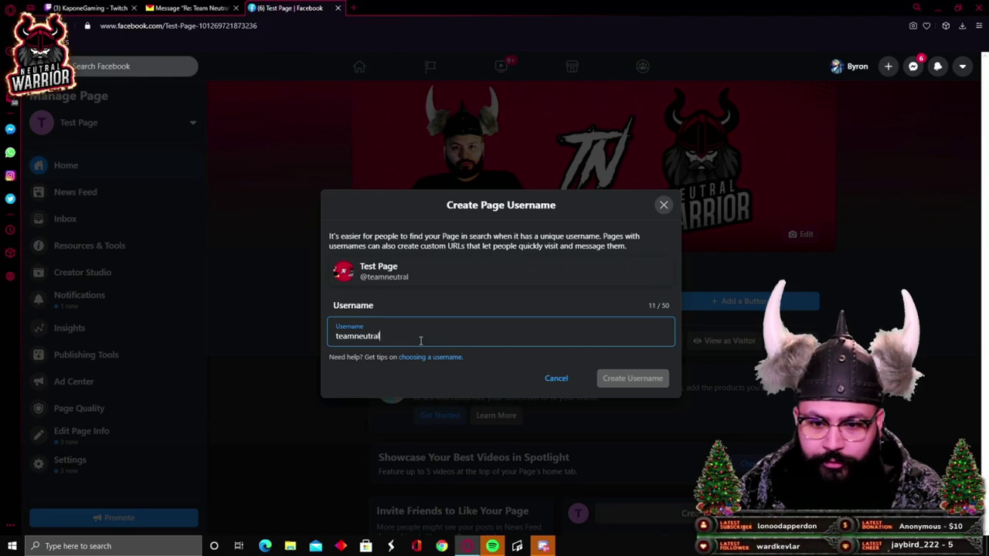
type("testing")
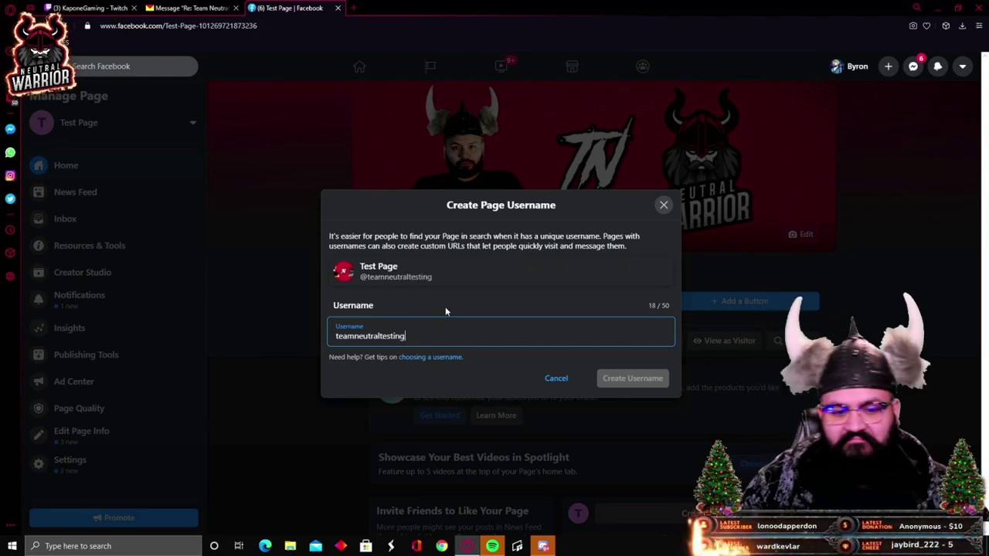
left_click(625, 354)
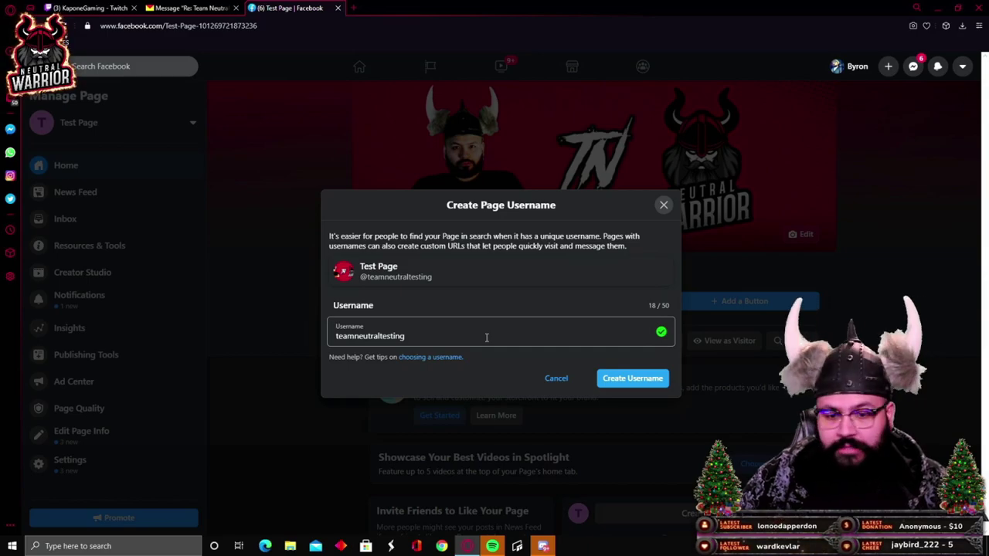
left_click(631, 379)
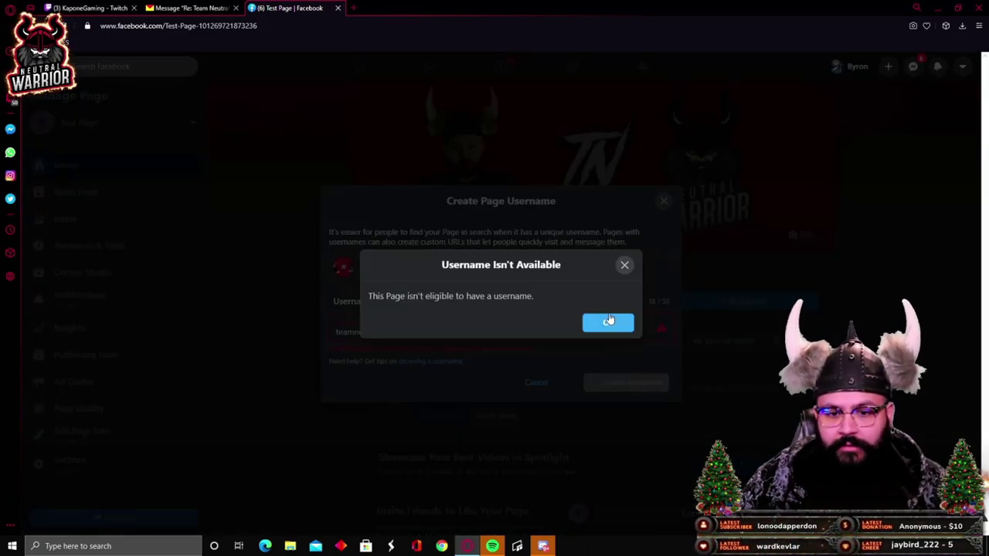
left_click(613, 320)
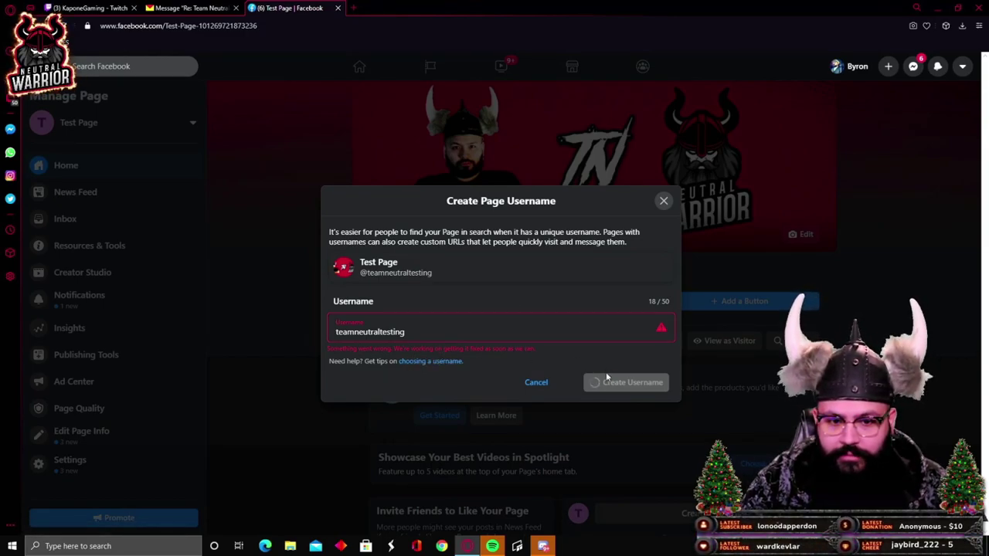
left_click(663, 202)
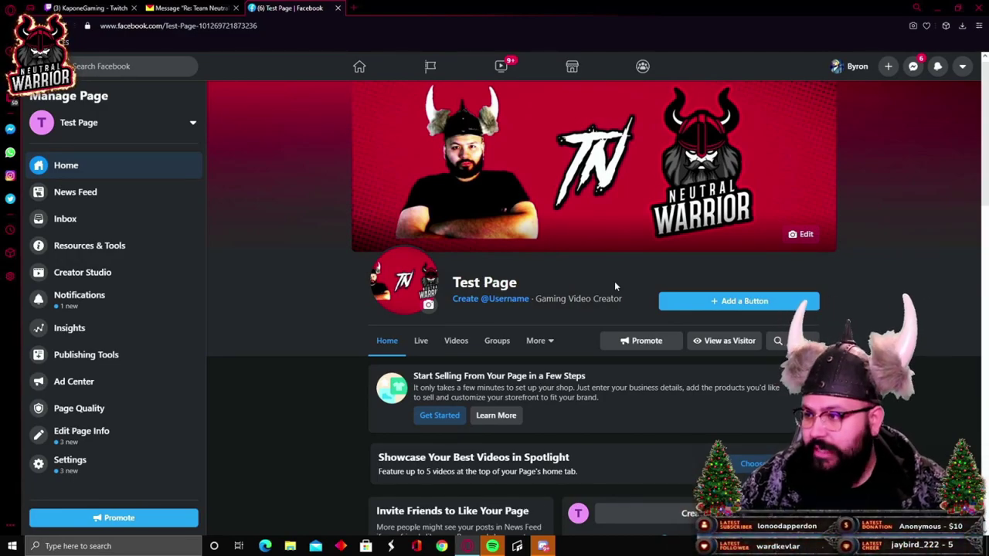
Look over the new Page's home view and the number at the end of its web address.
scroll(542, 309, "down", 2)
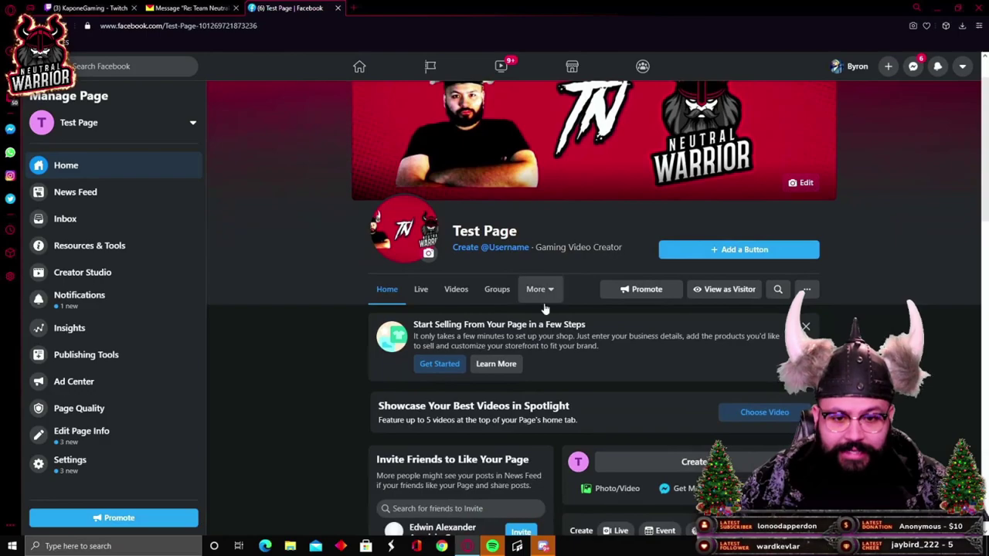
scroll(542, 309, "down", 2)
scroll(464, 347, "up", 3)
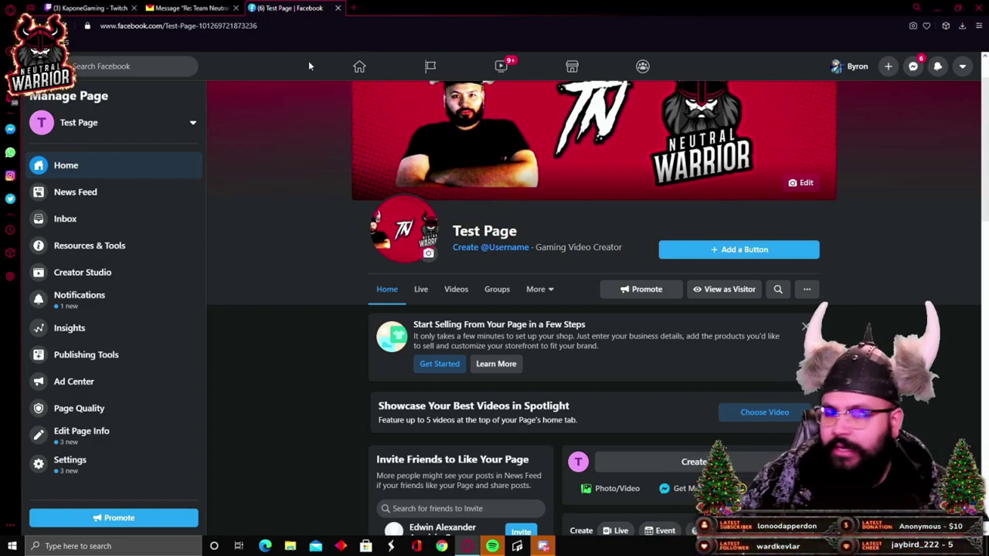
left_click_drag(259, 27, 202, 28)
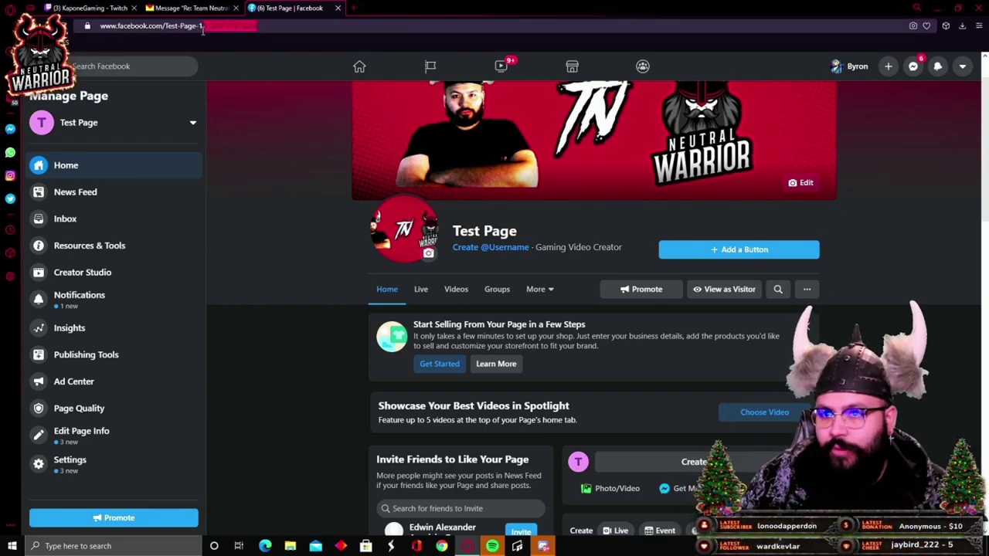
left_click(237, 194)
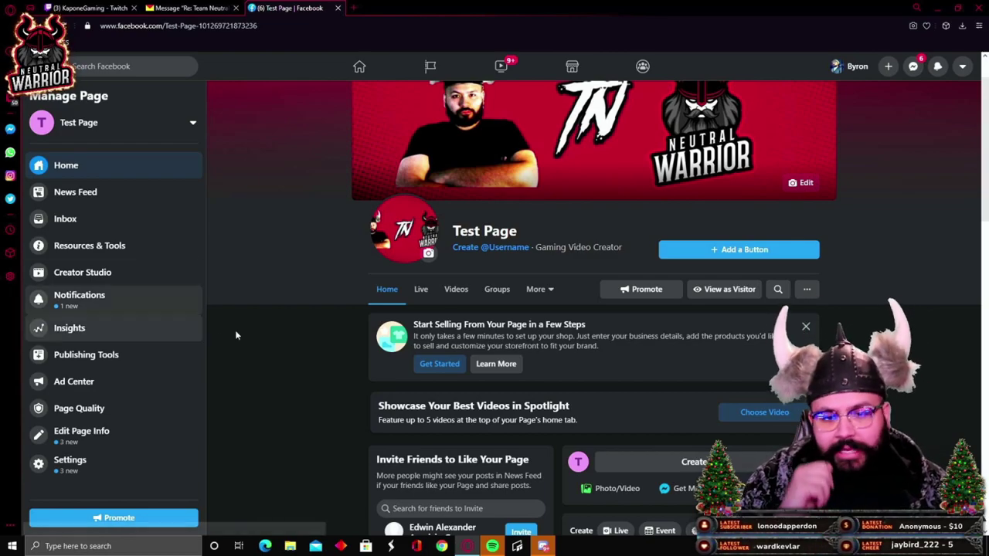
scroll(287, 358, "up", 1)
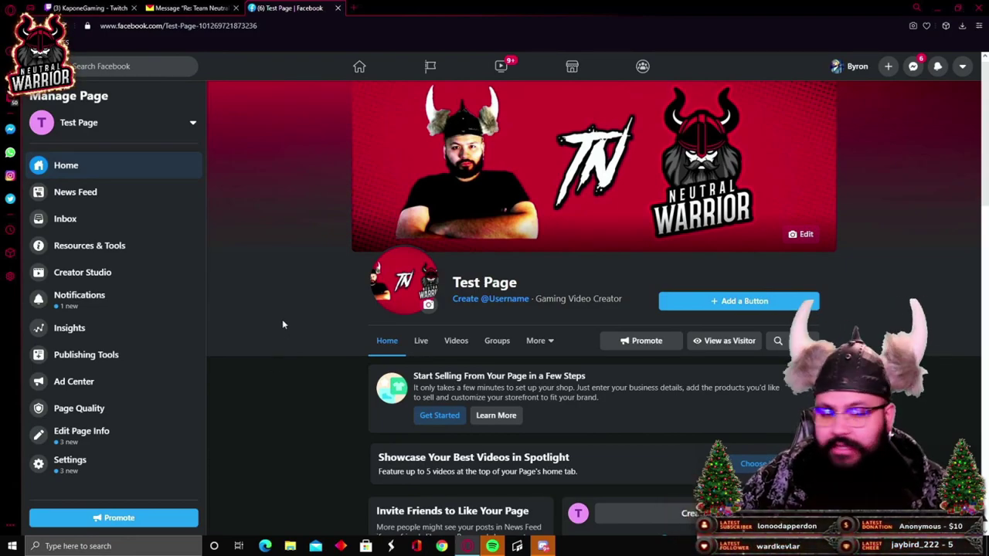
Go to fb.gg/streamer and dismiss the Creator Studio app promotion.
left_click(234, 29)
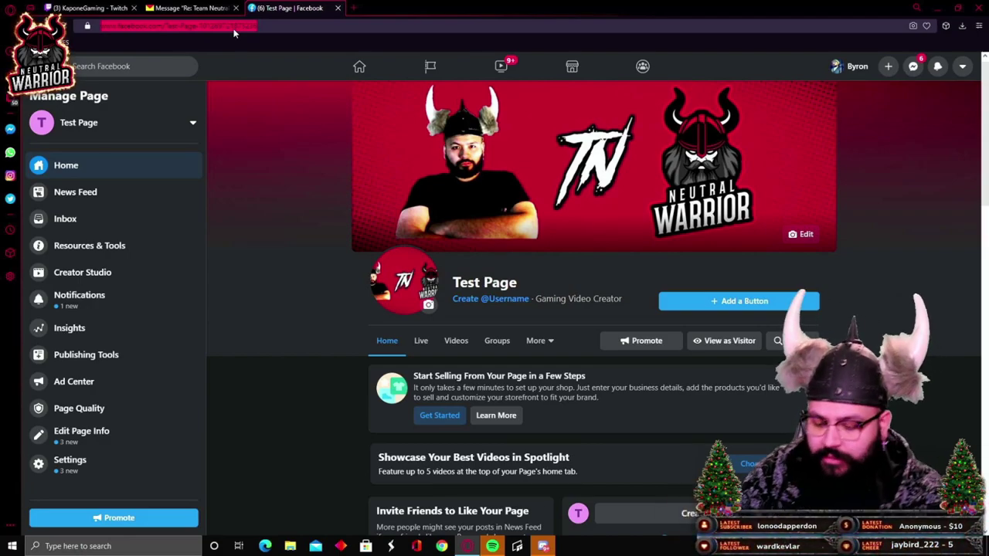
type("fb.gg/")
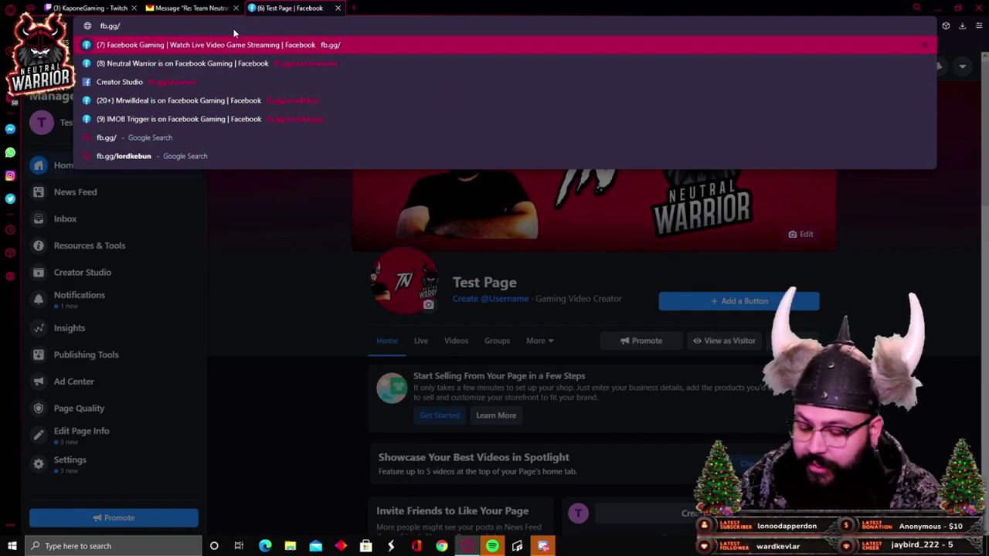
type("creatorstudio")
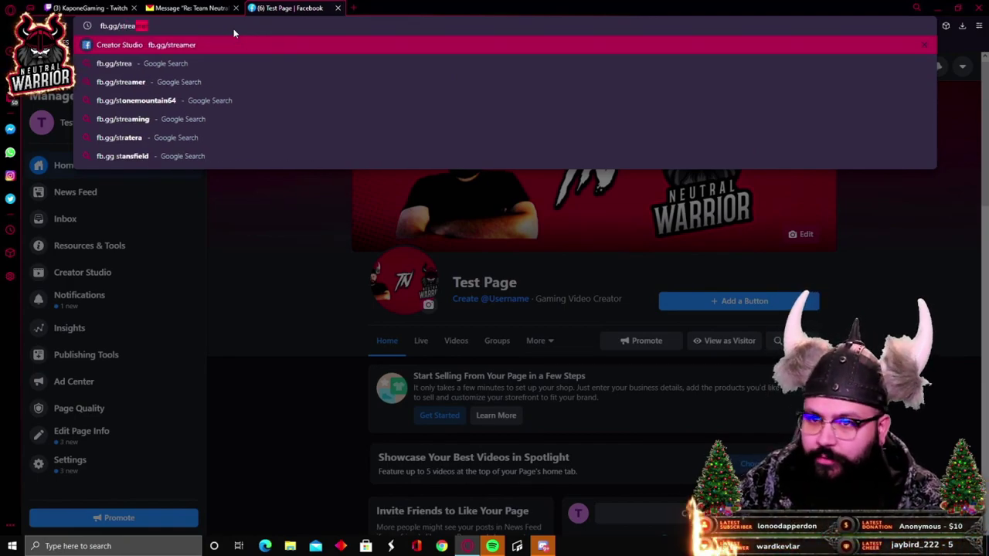
key("Return")
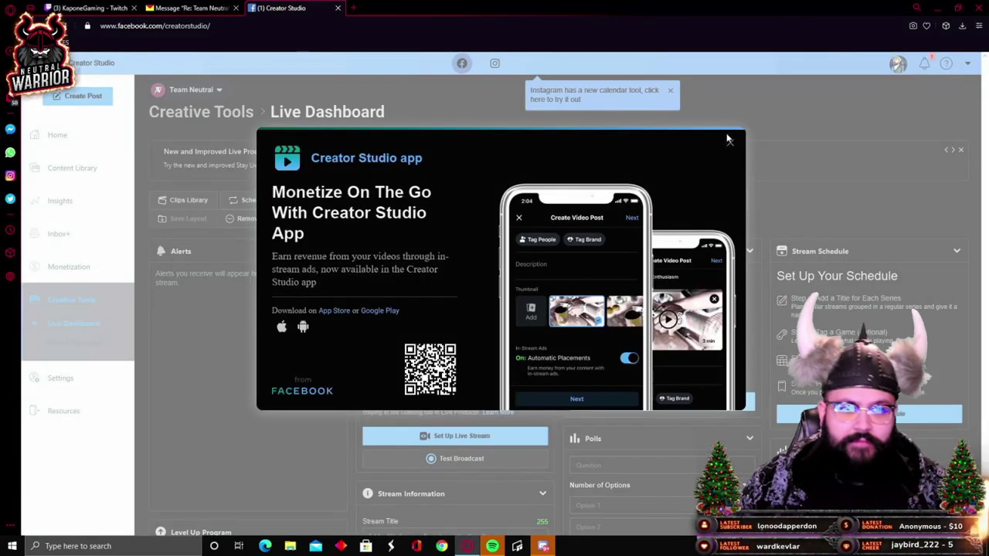
left_click(729, 143)
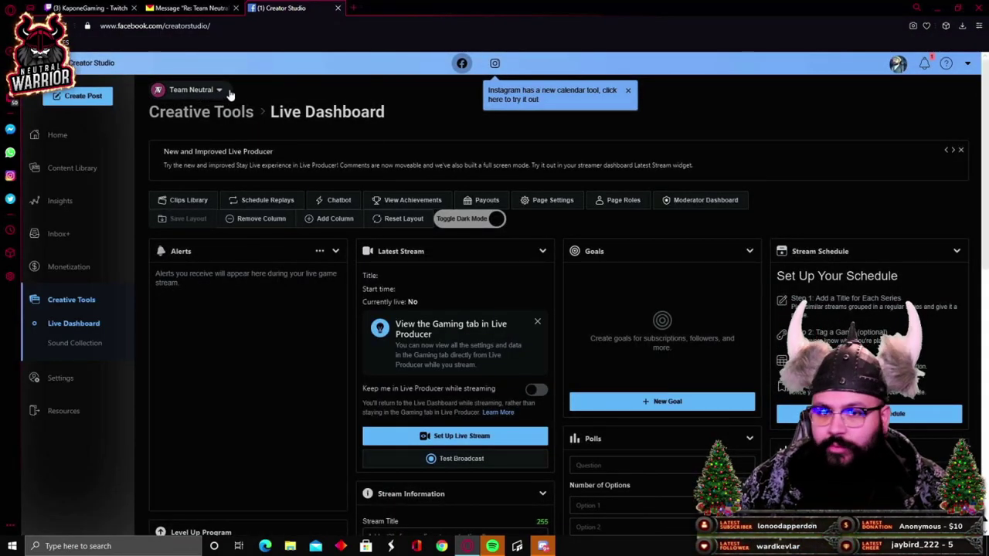
Switch the Live Dashboard from Team Neutral to Test Page.
left_click(220, 91)
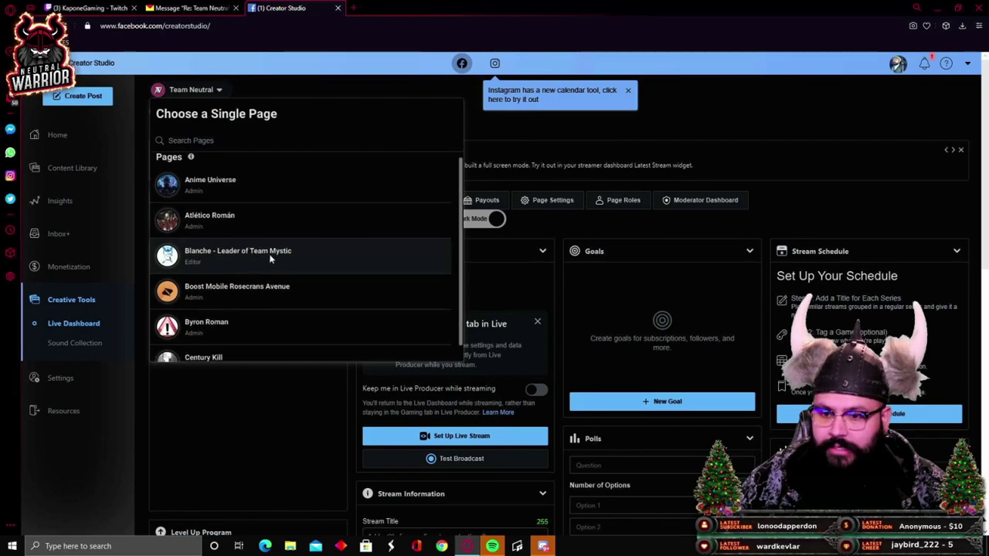
scroll(271, 255, "down", 5)
scroll(271, 255, "down", 5)
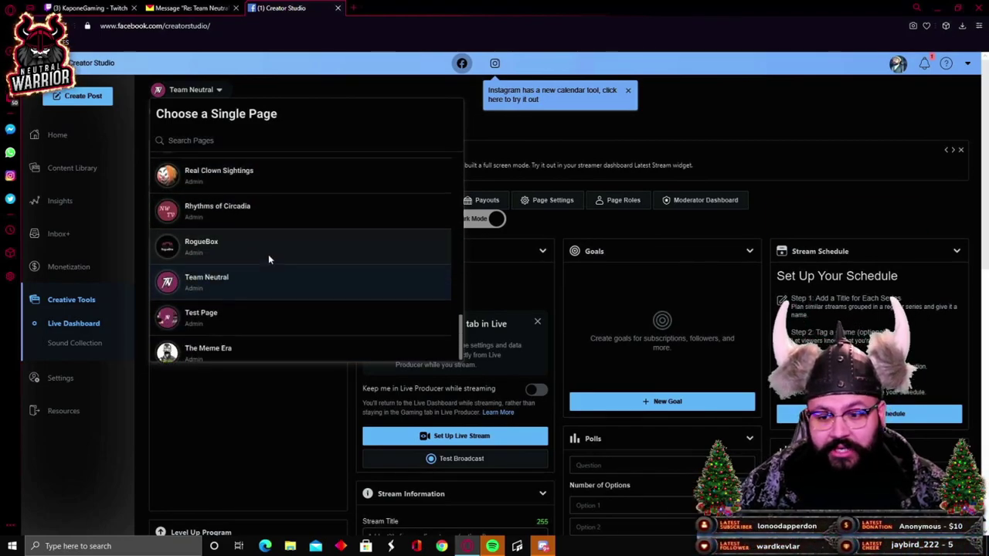
left_click(232, 304)
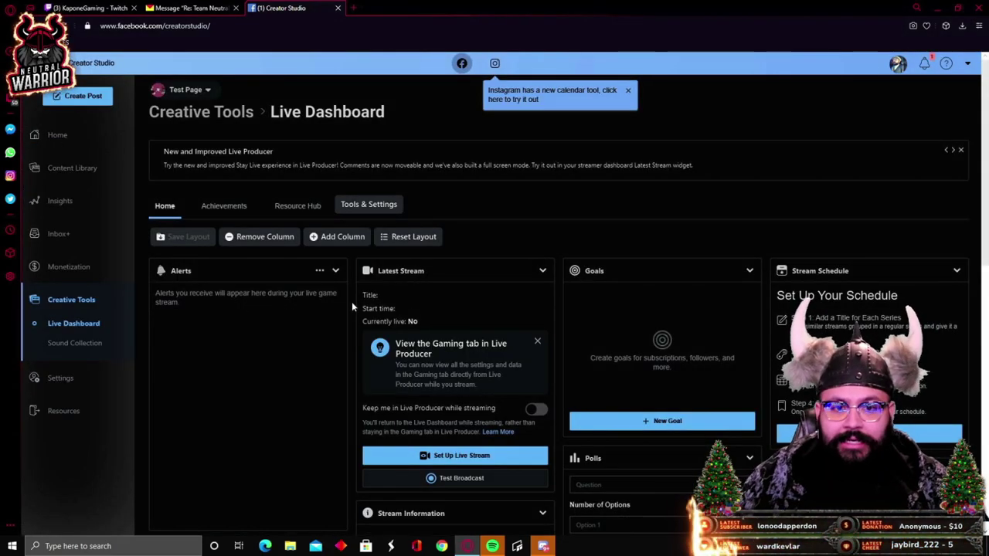
Examine the dashboard's live stream setup, test broadcast, stream information, goals and stream schedule sections.
scroll(411, 309, "down", 1)
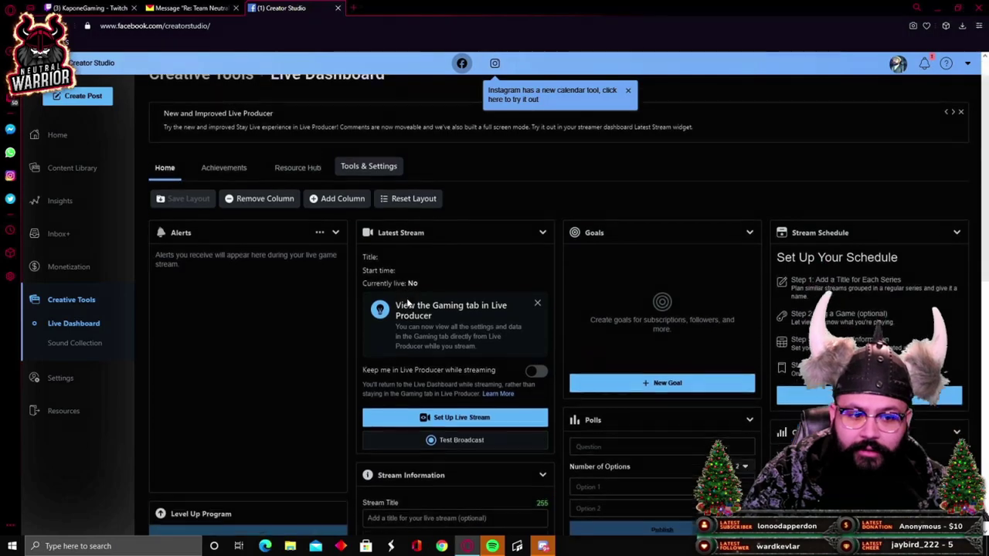
scroll(408, 304, "down", 5)
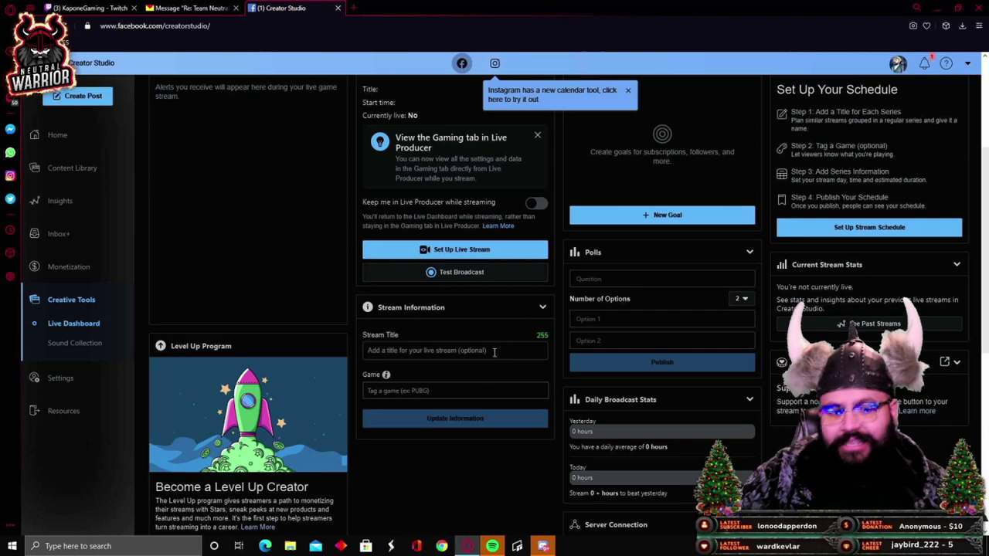
scroll(500, 351, "down", 2)
scroll(468, 370, "up", 3)
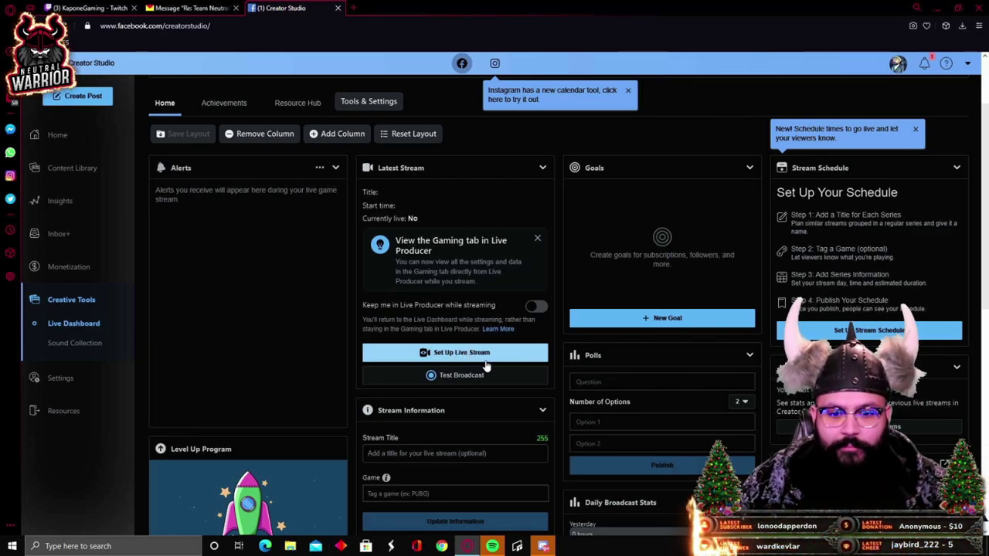
scroll(474, 372, "down", 1)
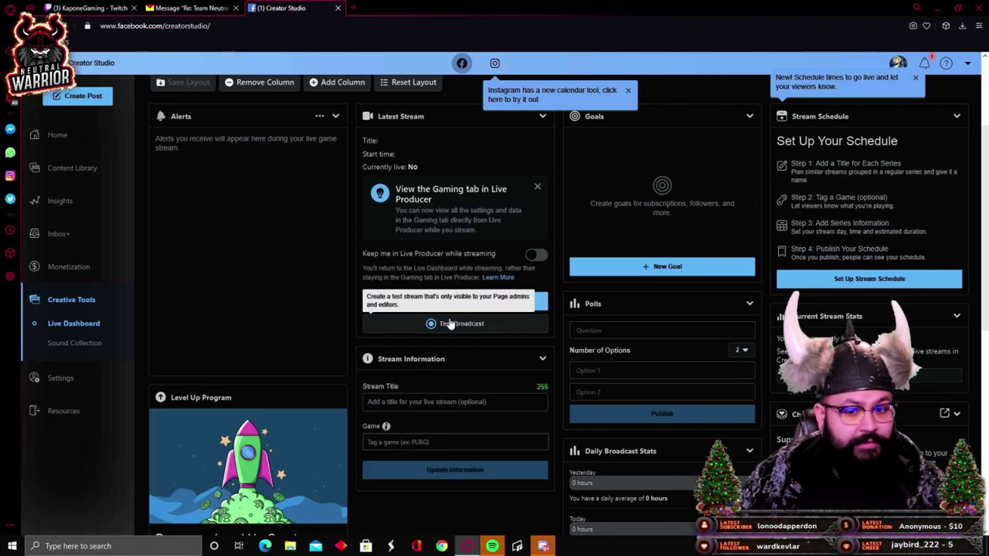
left_click(406, 401)
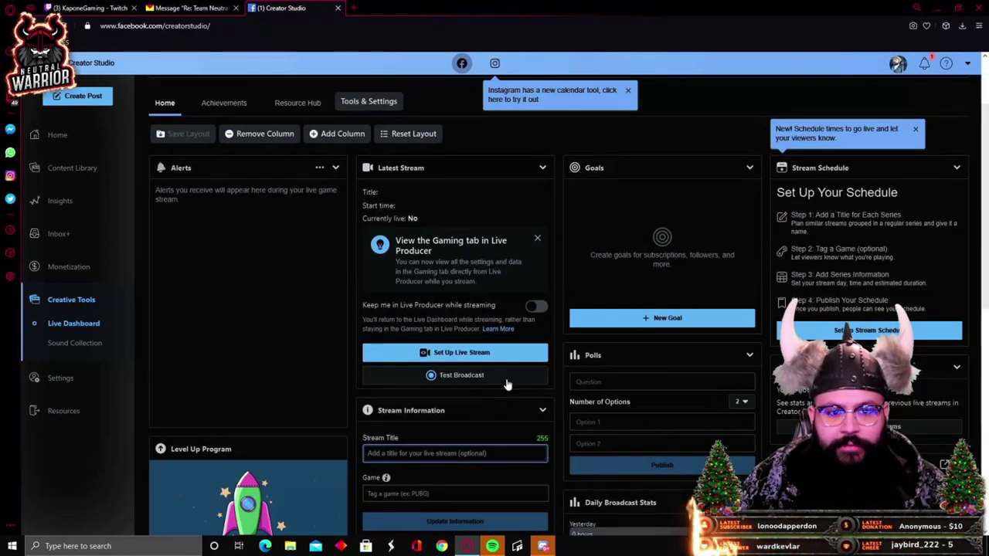
scroll(273, 289, "down", 1)
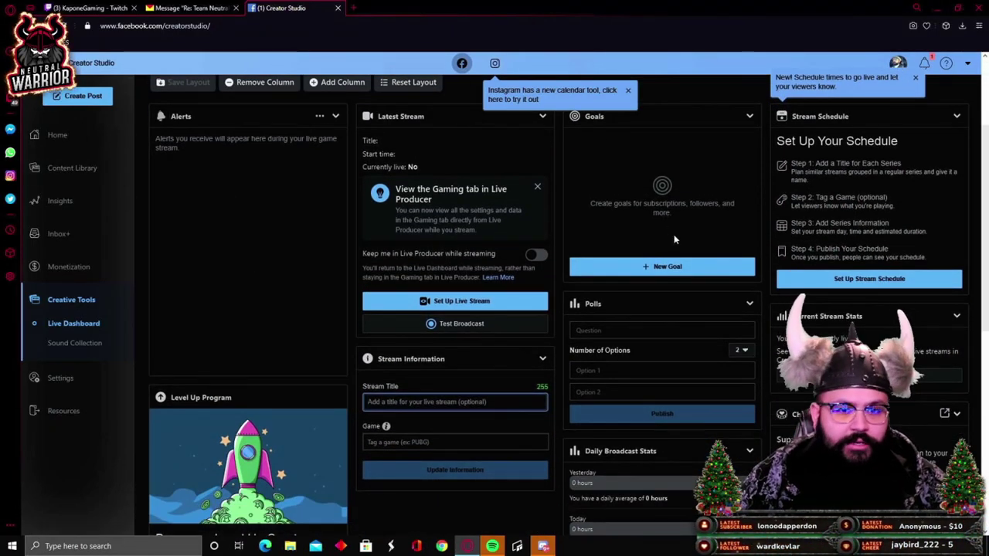
scroll(674, 234, "up", 1)
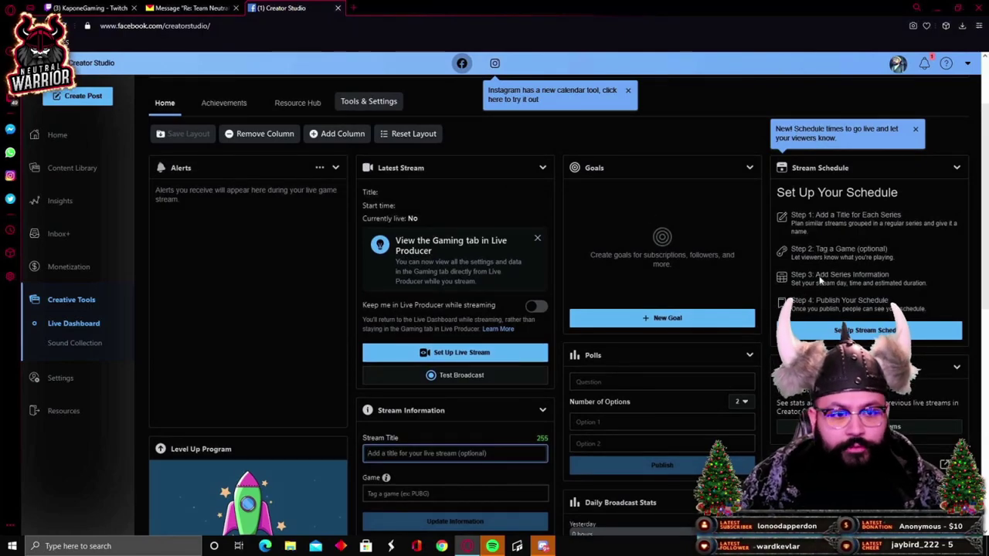
Review the polls, broadcast stats and server connection sections and the Level Up program's eligibility criteria.
scroll(821, 282, "down", 3)
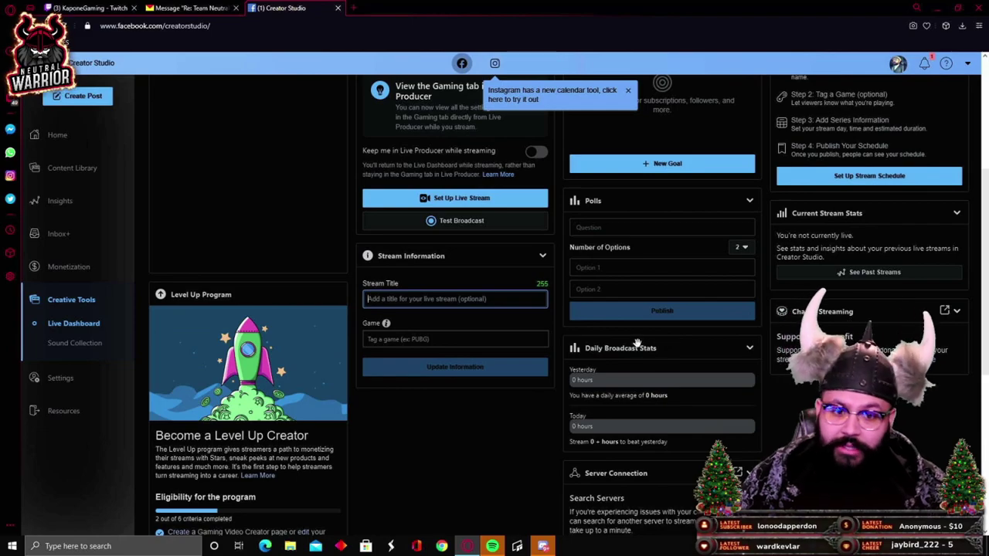
scroll(466, 385, "down", 1)
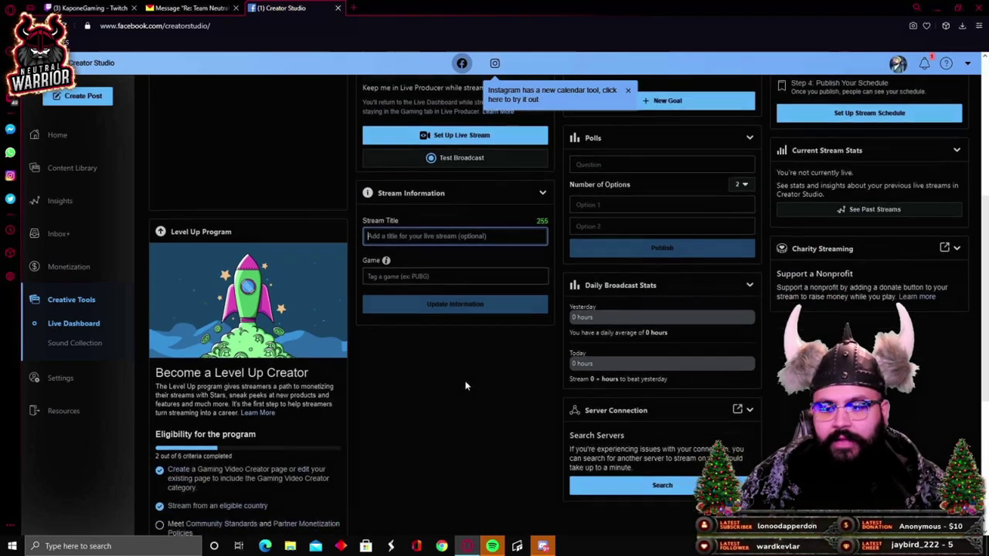
scroll(466, 385, "down", 2)
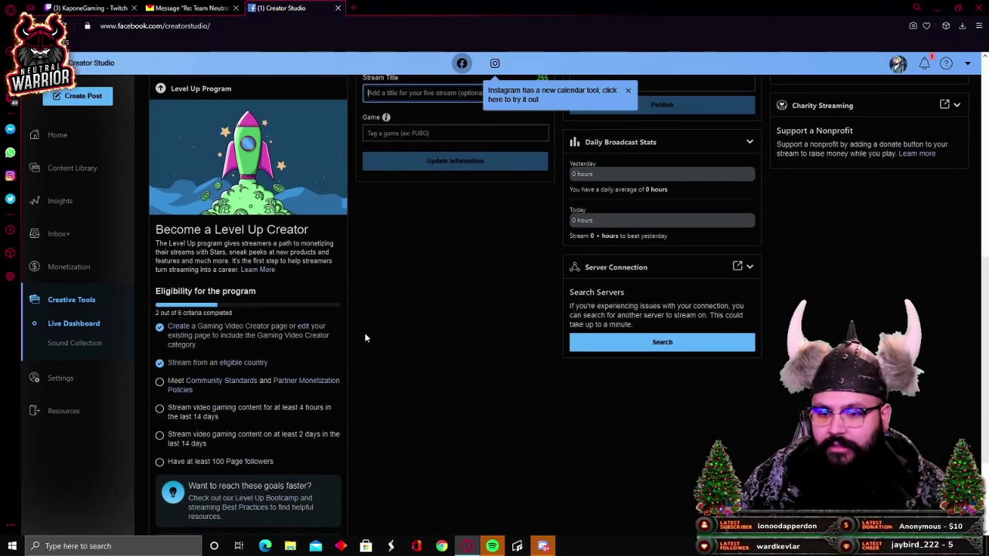
scroll(366, 338, "down", 1)
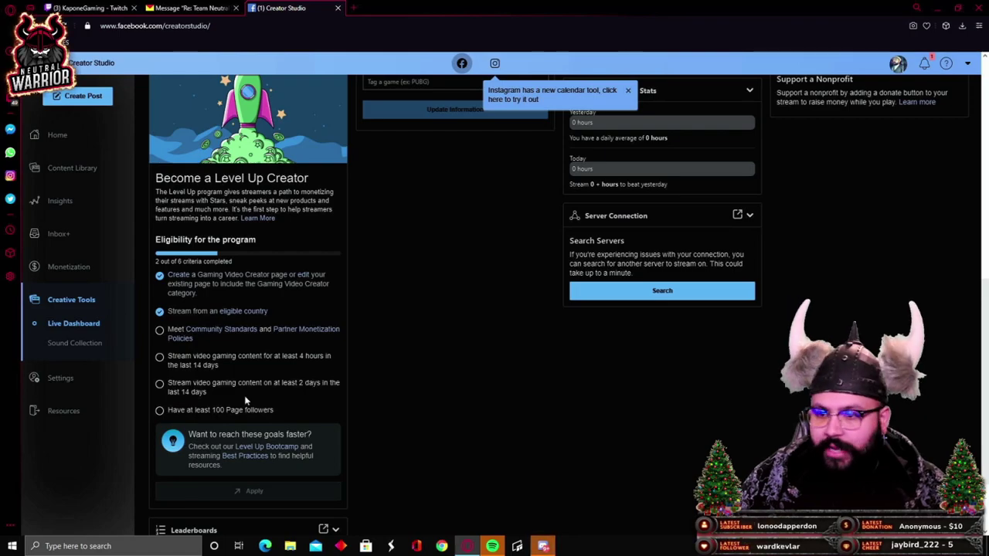
scroll(290, 411, "up", 3)
scroll(293, 414, "up", 3)
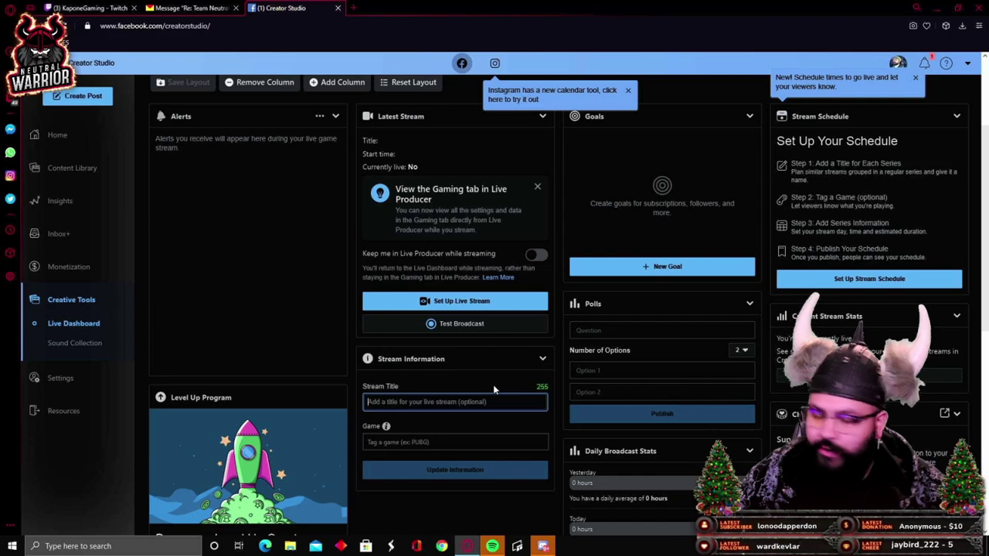
Search for a game to tag in the stream information using "For".
scroll(495, 380, "down", 2)
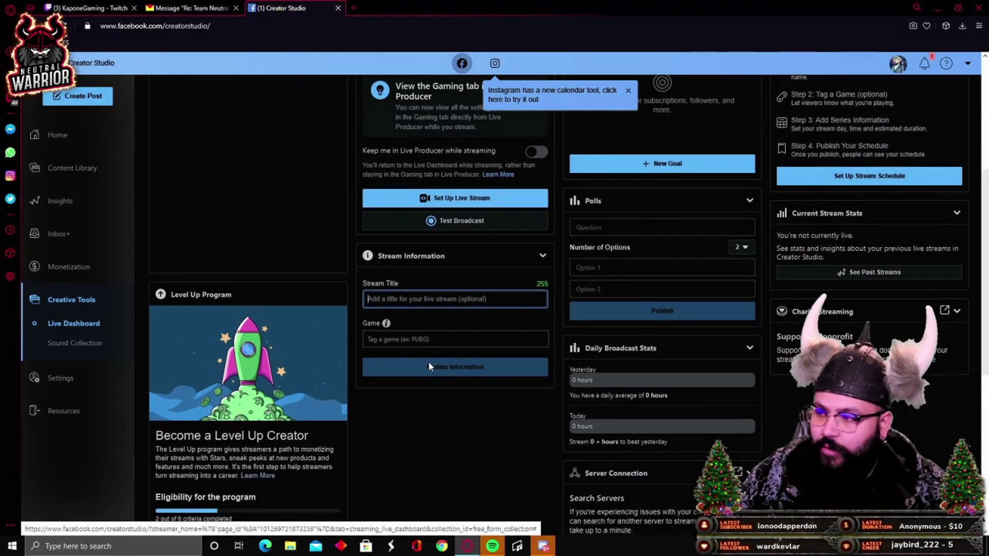
left_click(419, 313)
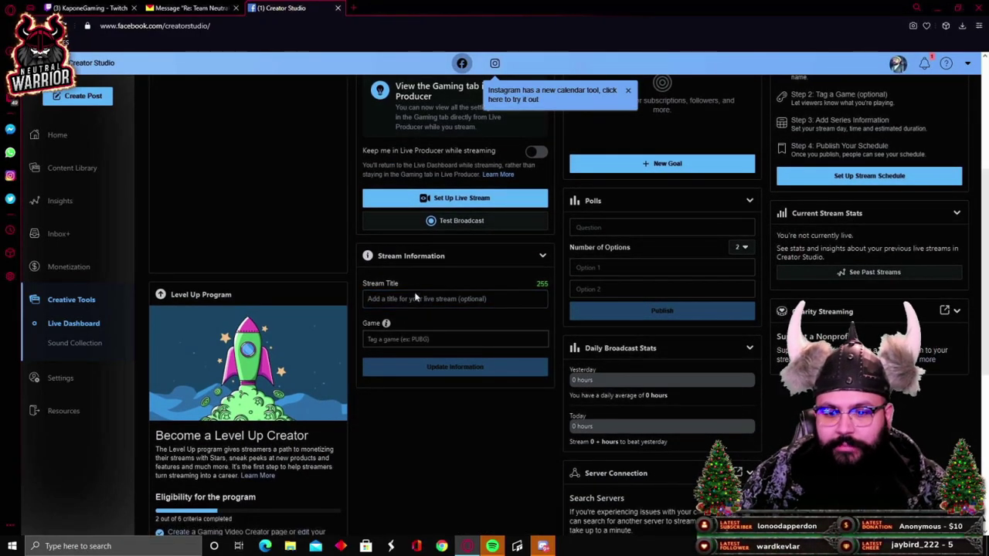
left_click(417, 339)
type("For")
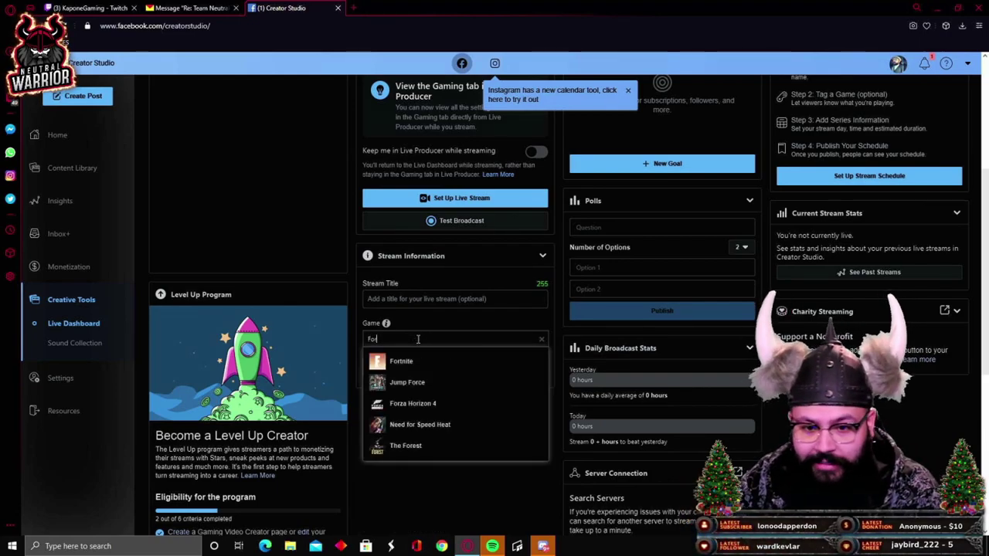